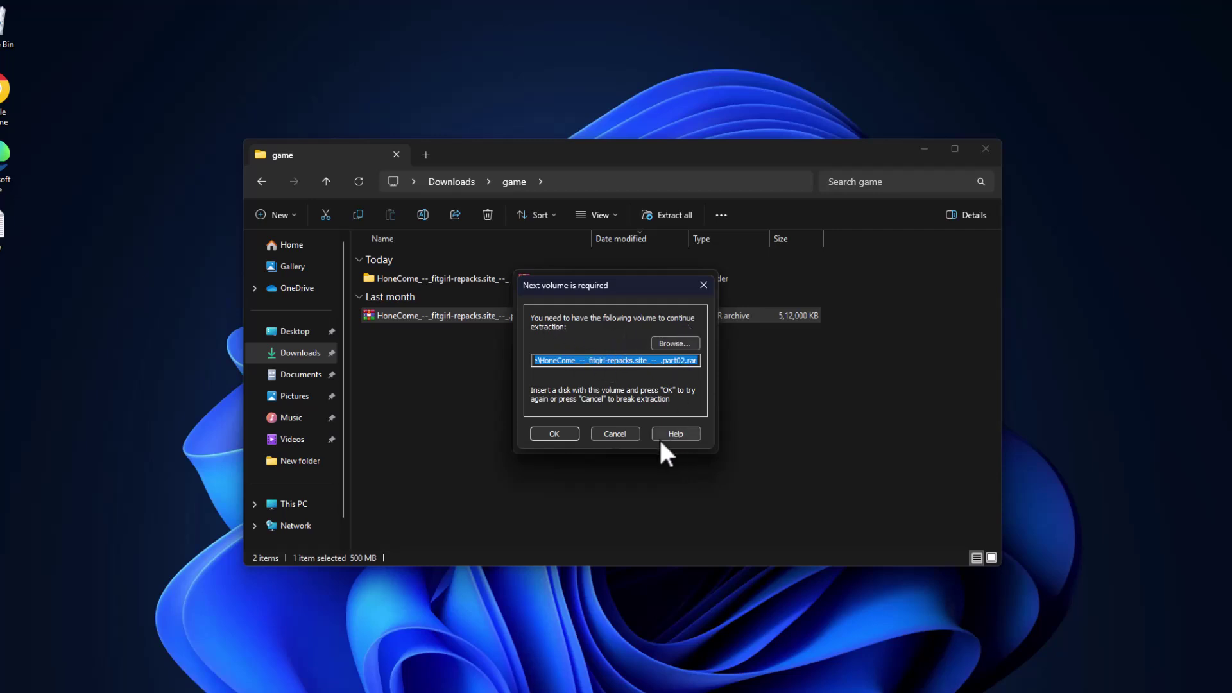
Cancel the extraction that needs the missing volume, dismiss the diagnostic messages and delete the partially extracted HoneCome folder
left_click(624, 430)
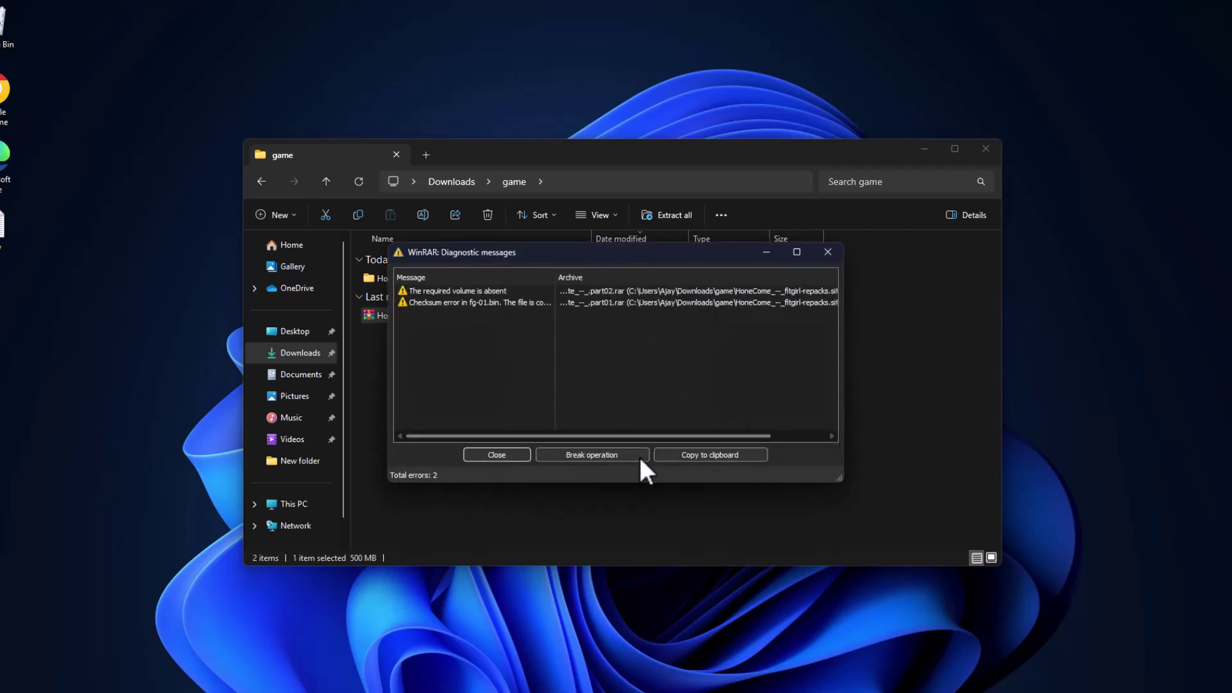
left_click(503, 455)
left_click(462, 280)
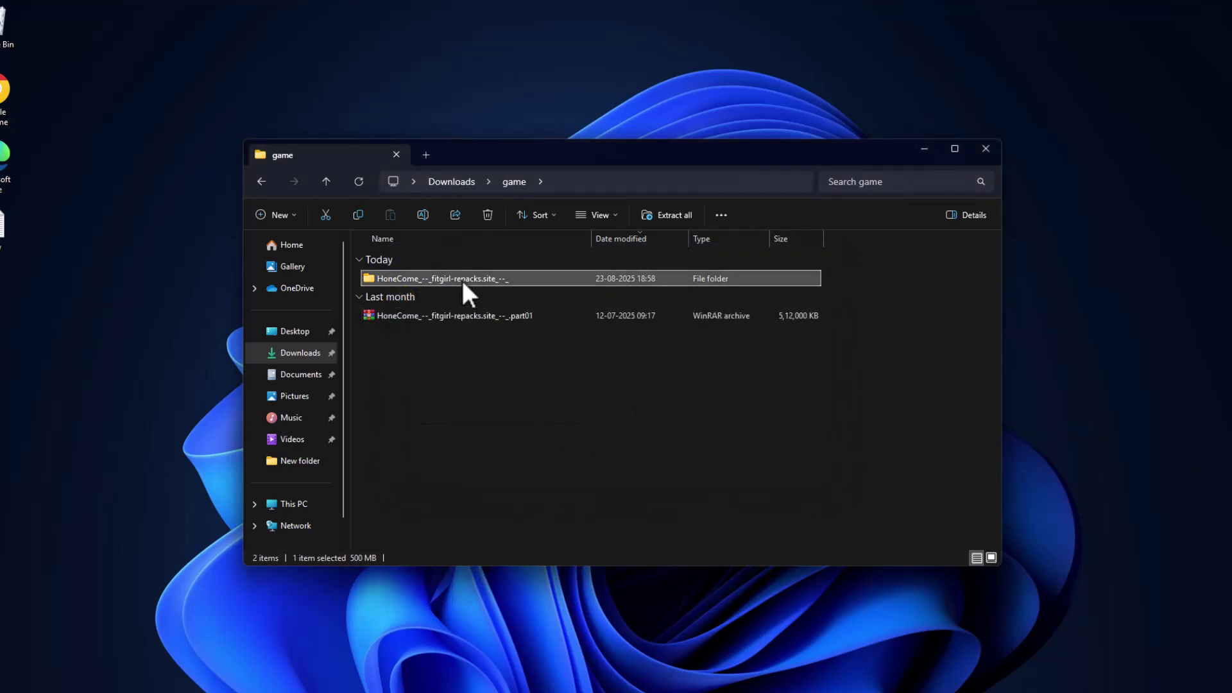
right_click(414, 276)
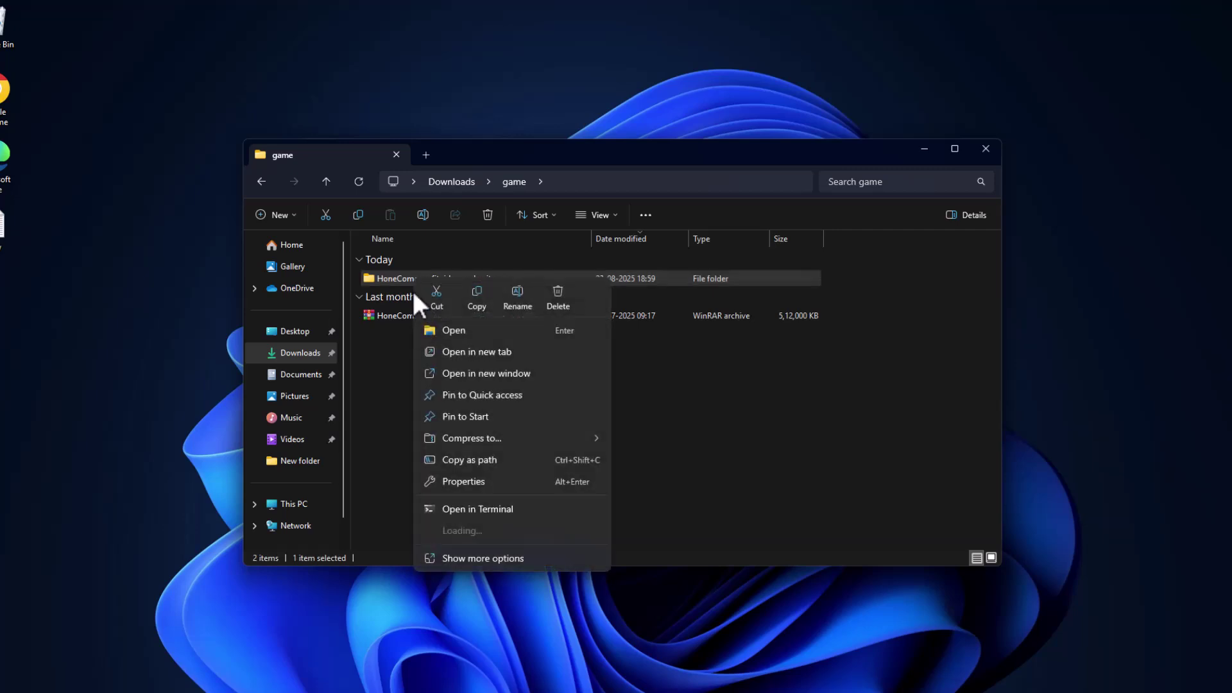
left_click(554, 320)
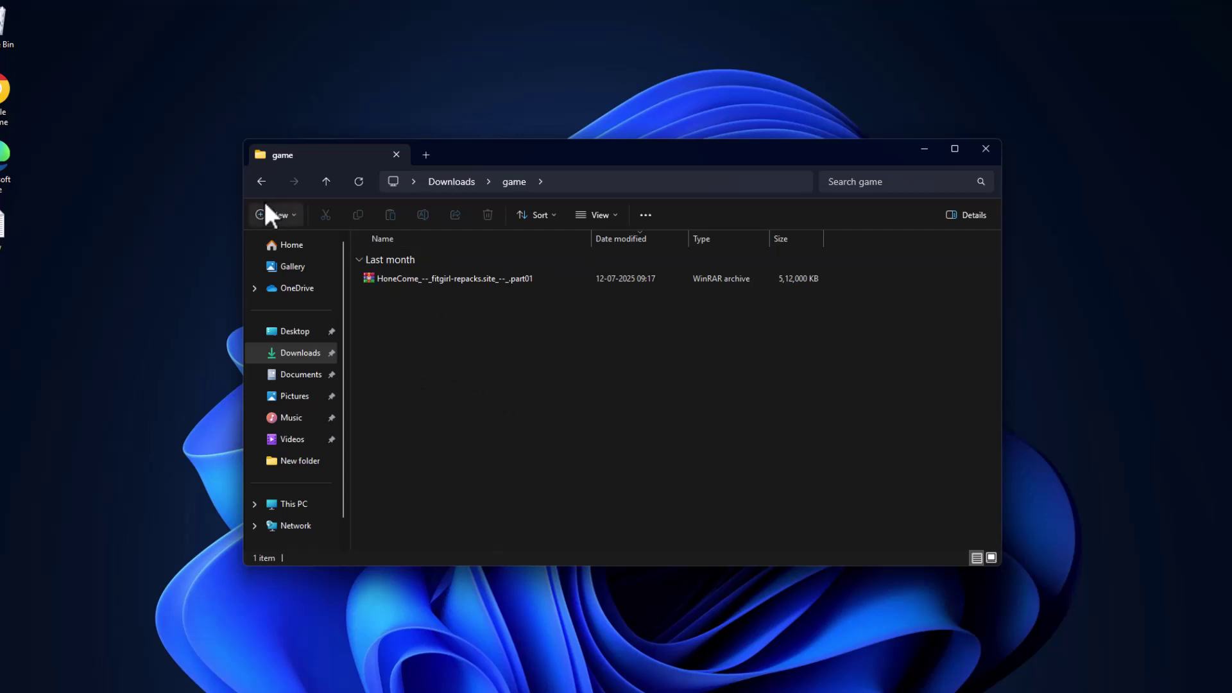
Move the archive parts 02 to 10 from Downloads into the game folder and open that folder
left_click(262, 183)
left_click_drag(533, 493, 485, 321)
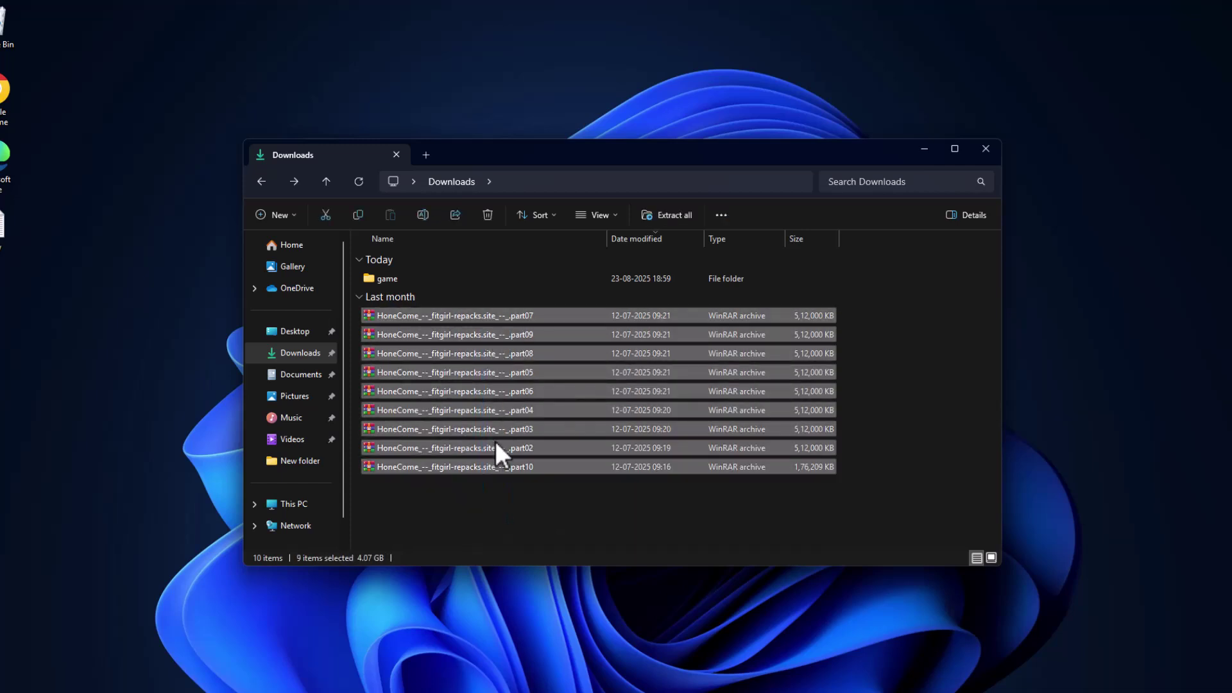
left_click_drag(493, 431, 414, 279)
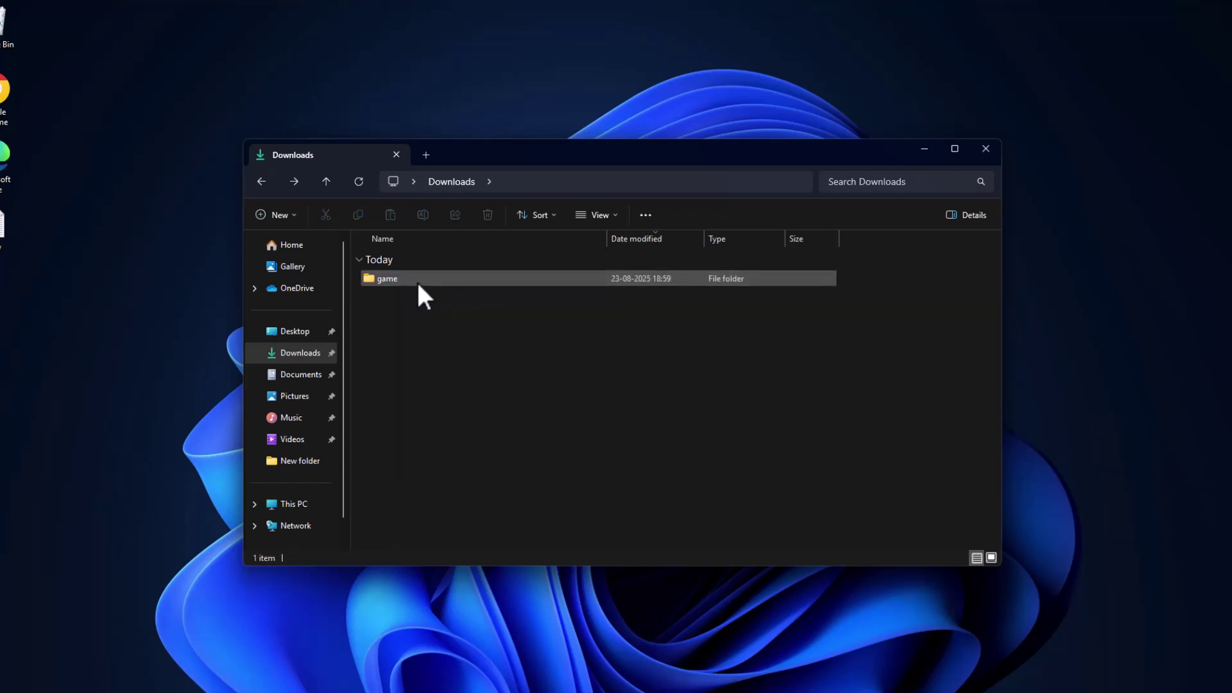
double_click(436, 279)
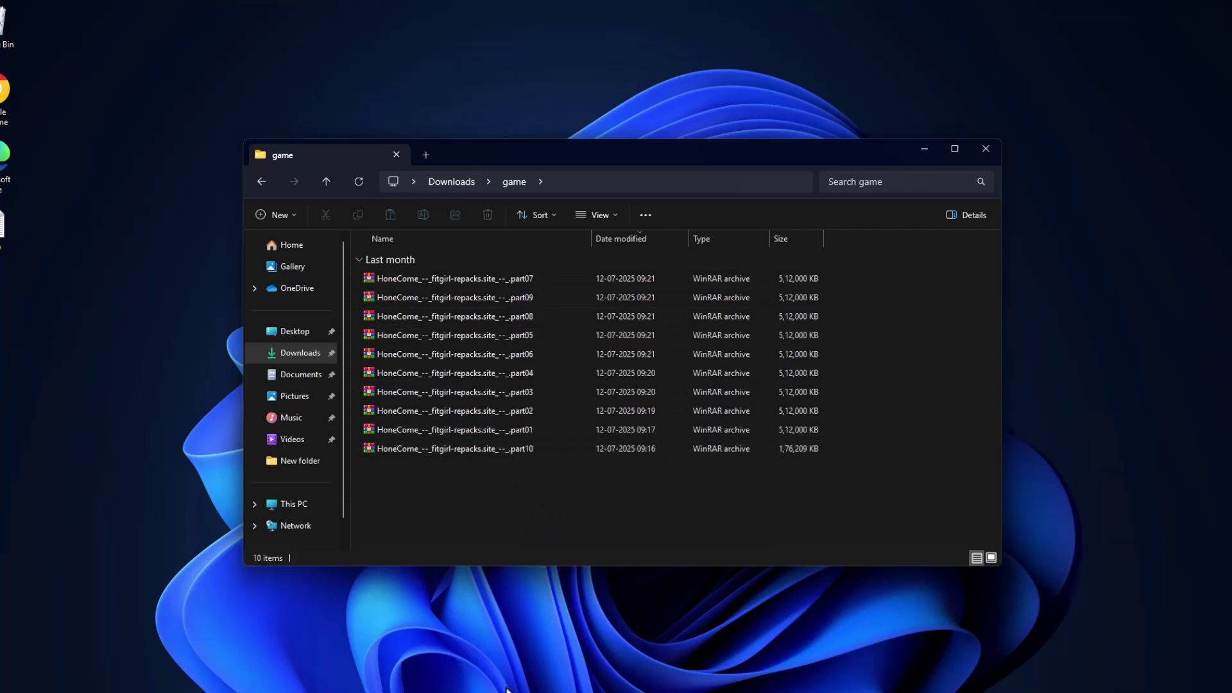
Turn off Real-time protection in the Windows Security virus and threat settings, approve the change and minimize the window
key("super")
type("w")
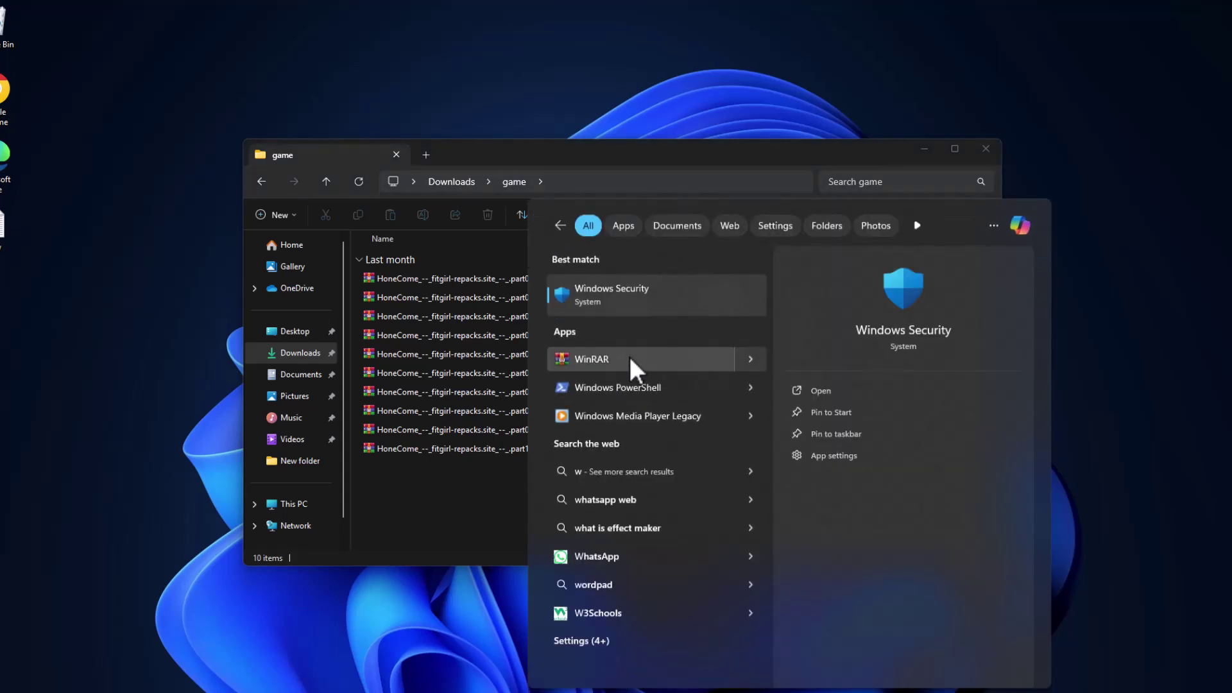
left_click(628, 296)
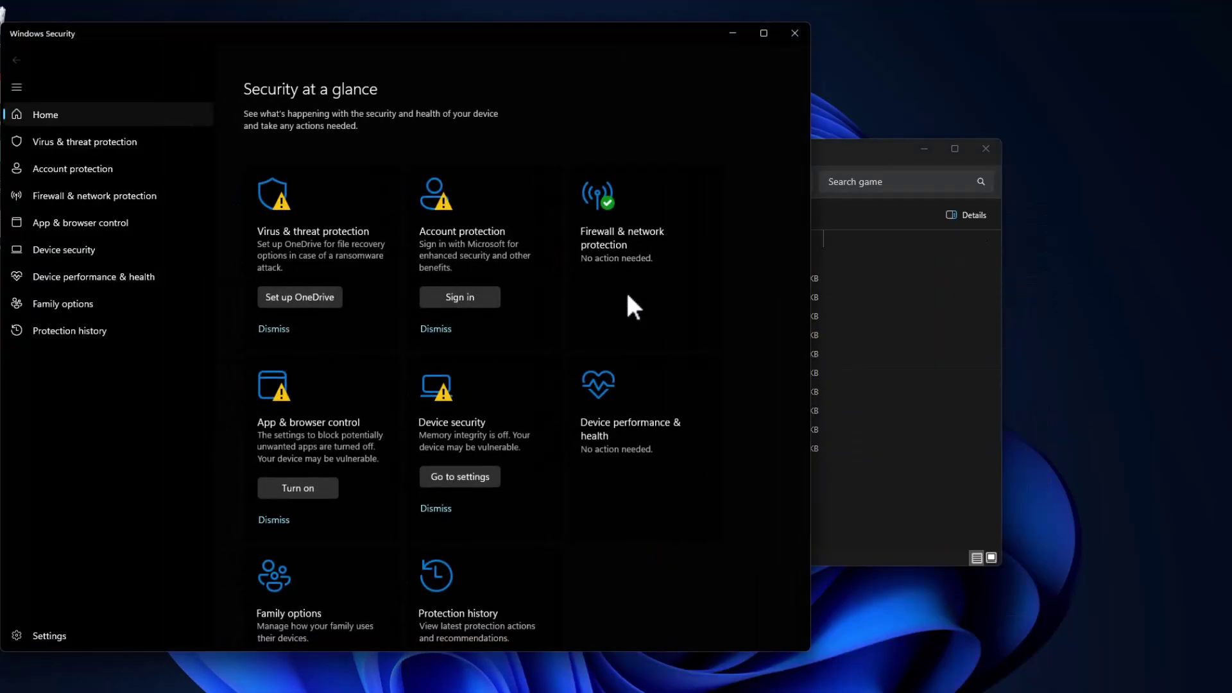
left_click(109, 144)
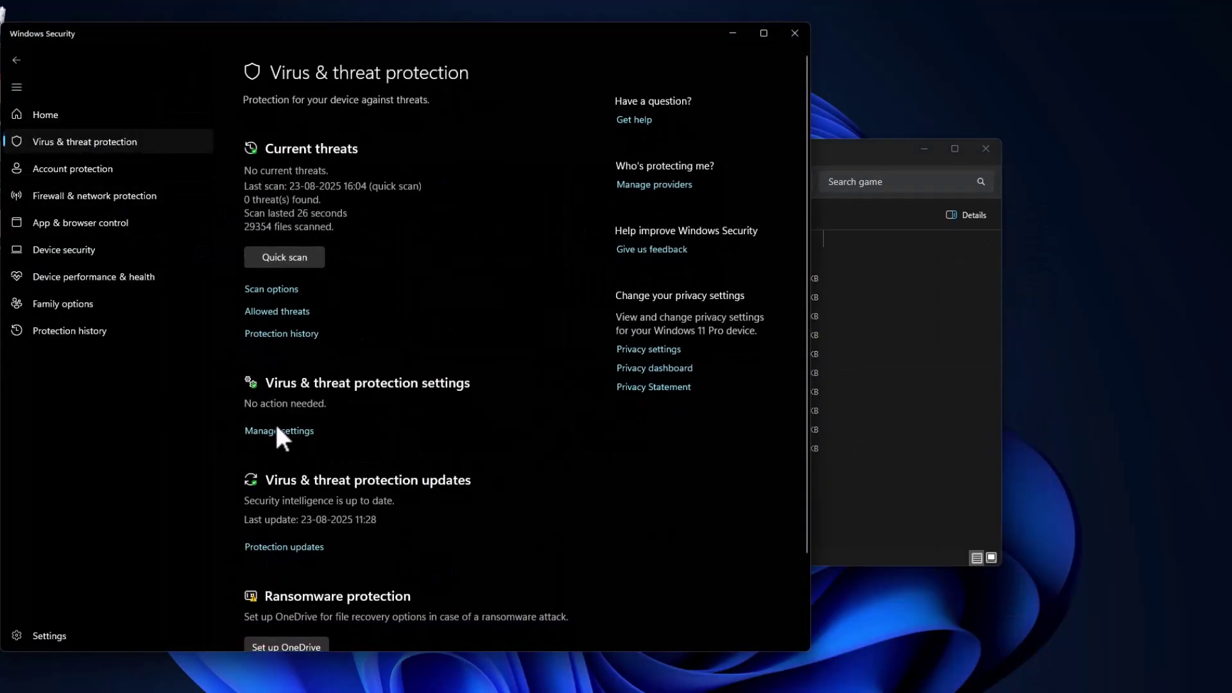
left_click(276, 436)
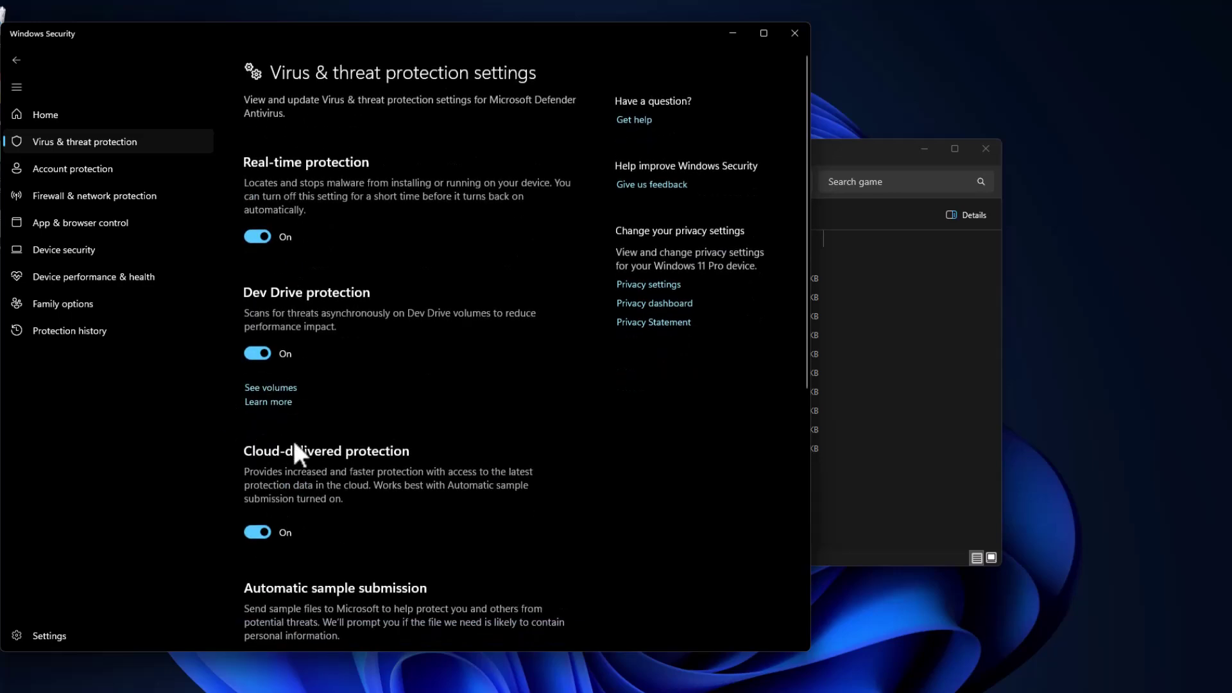
left_click(261, 237)
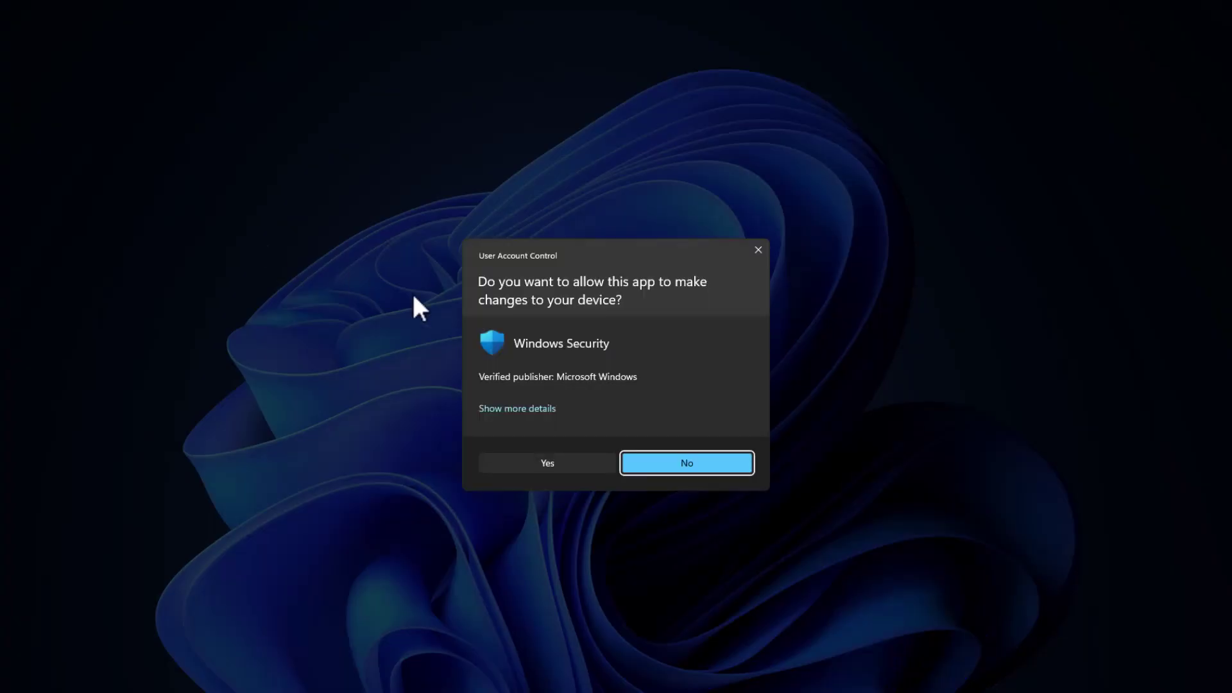
left_click(509, 464)
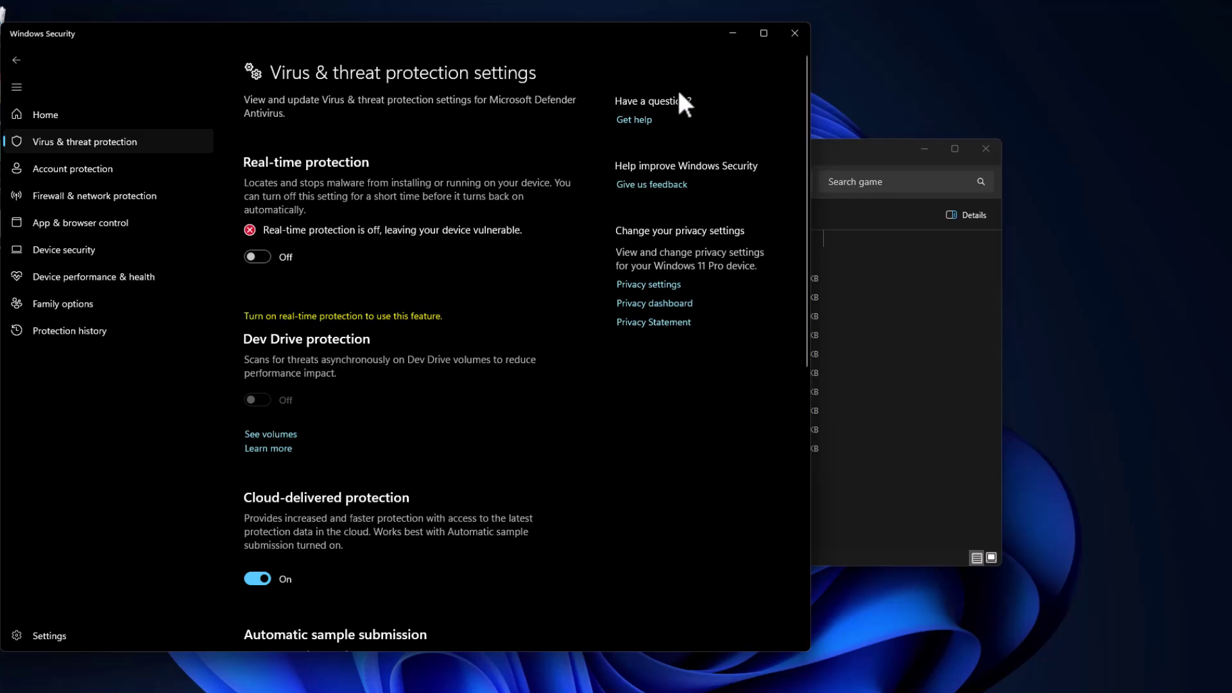
left_click(733, 33)
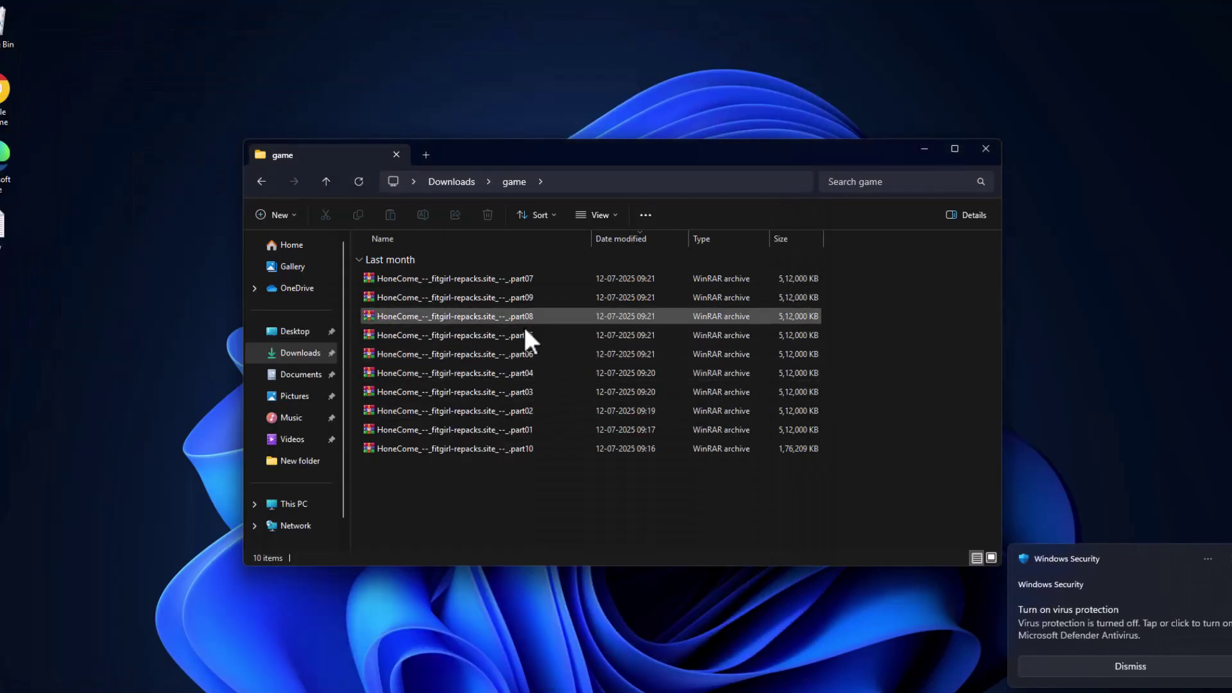
Extract the part01 archive directly into the game folder with WinRAR
left_click(508, 431)
right_click(525, 429)
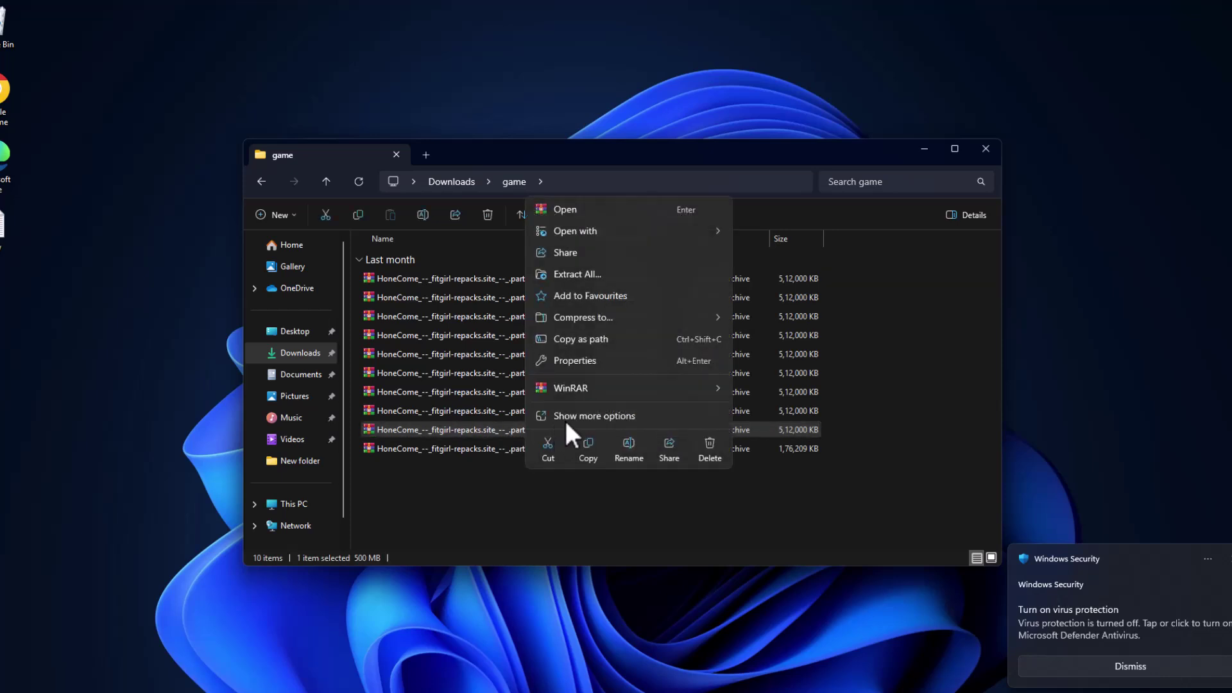
mouse_move(591, 386)
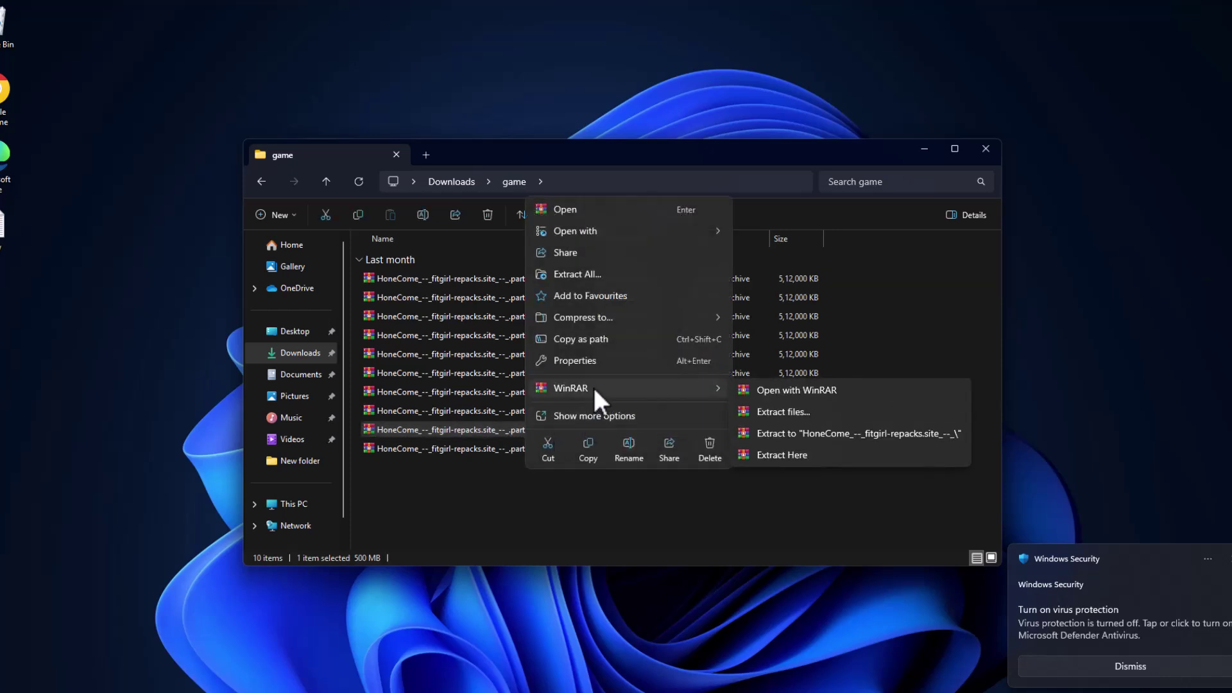
left_click(798, 456)
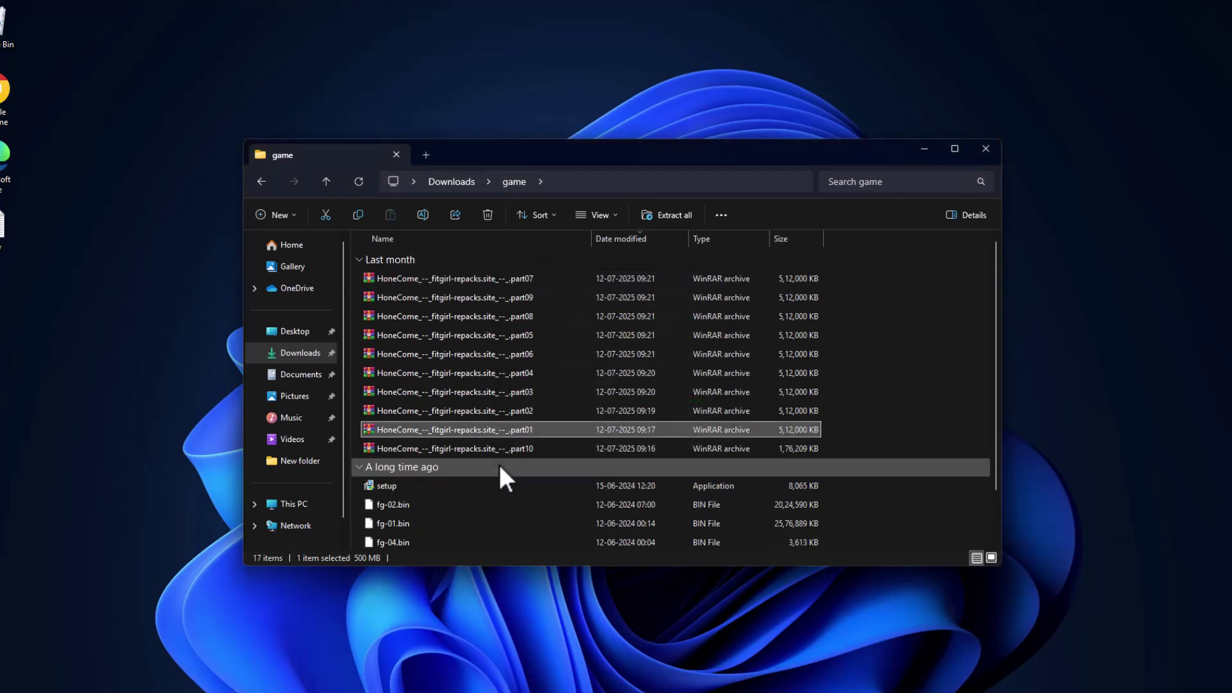
Launch the extracted setup application from the game folder and mute the installer's music
scroll(498, 463, "down", 1)
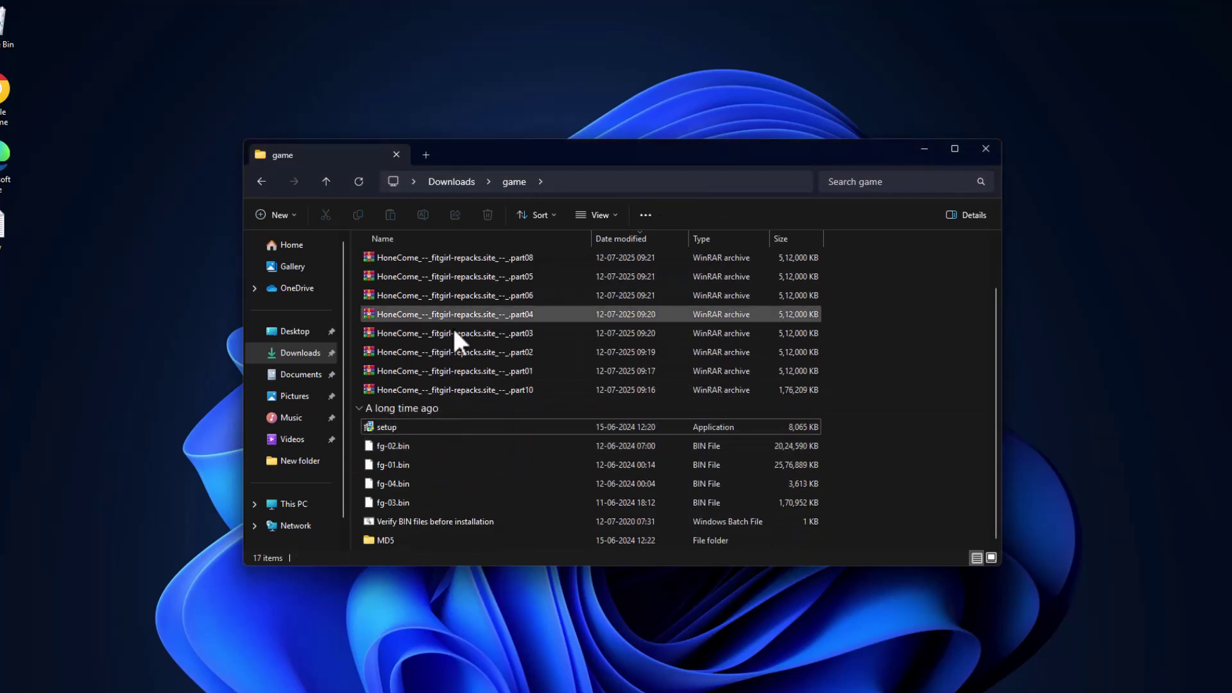
left_click(397, 426)
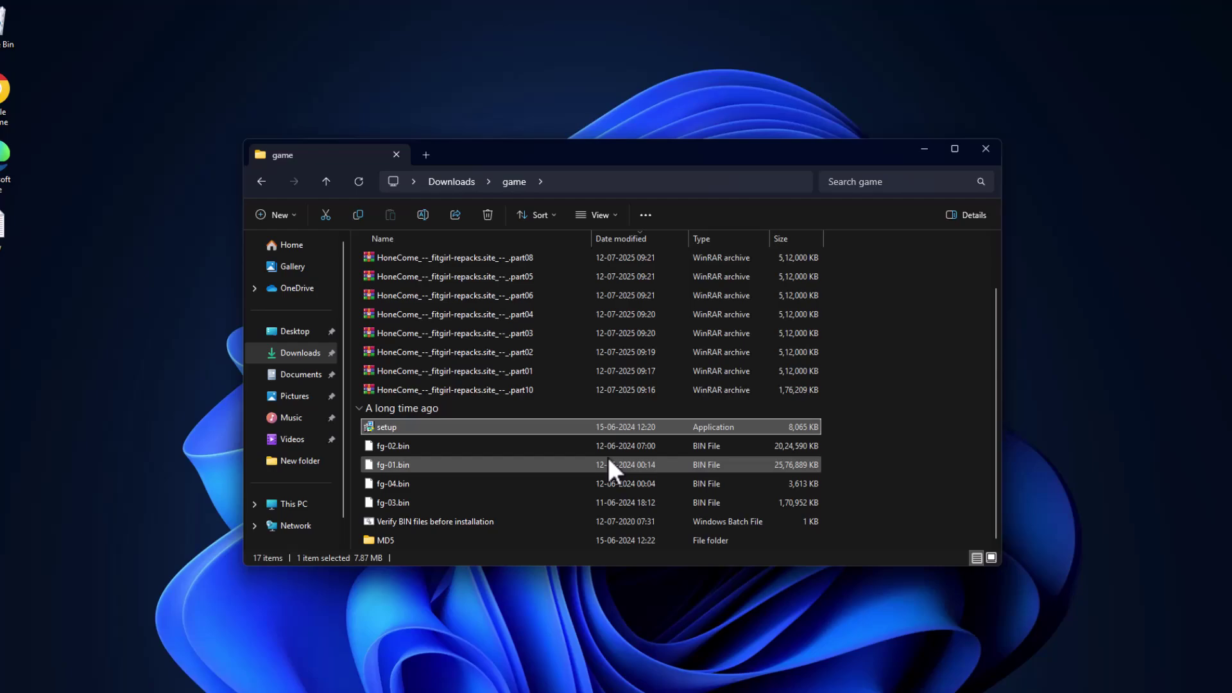
double_click(402, 427)
key("Return")
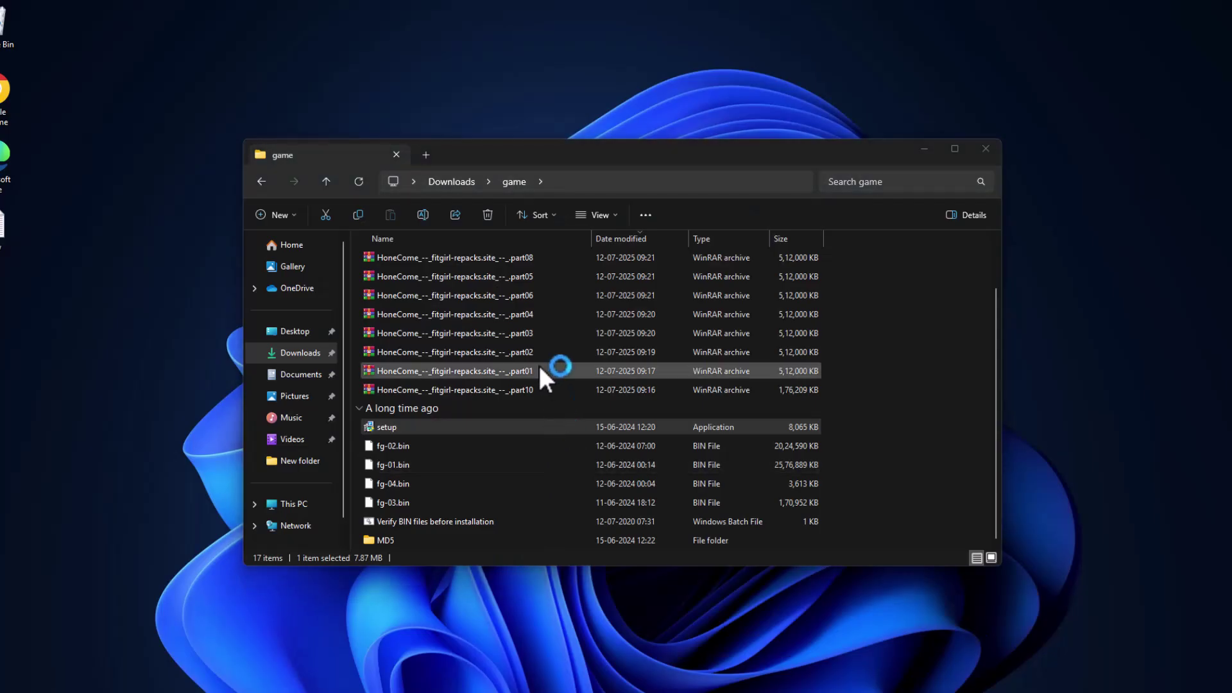
left_click(629, 387)
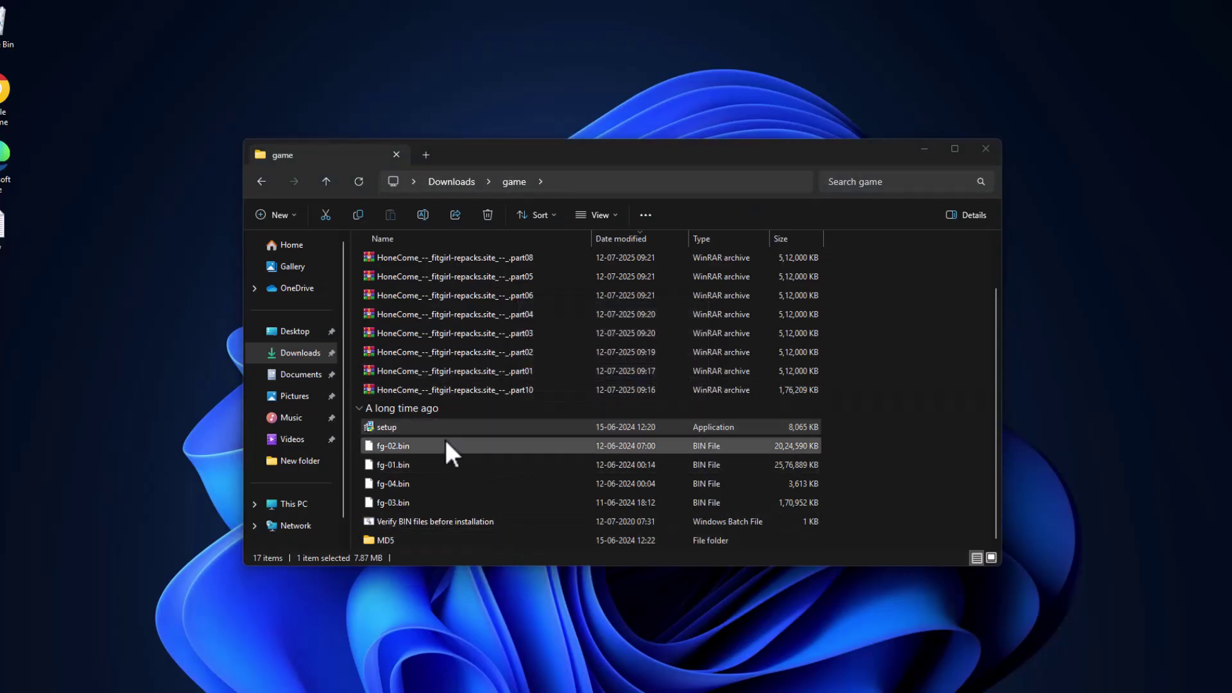
left_click(471, 462)
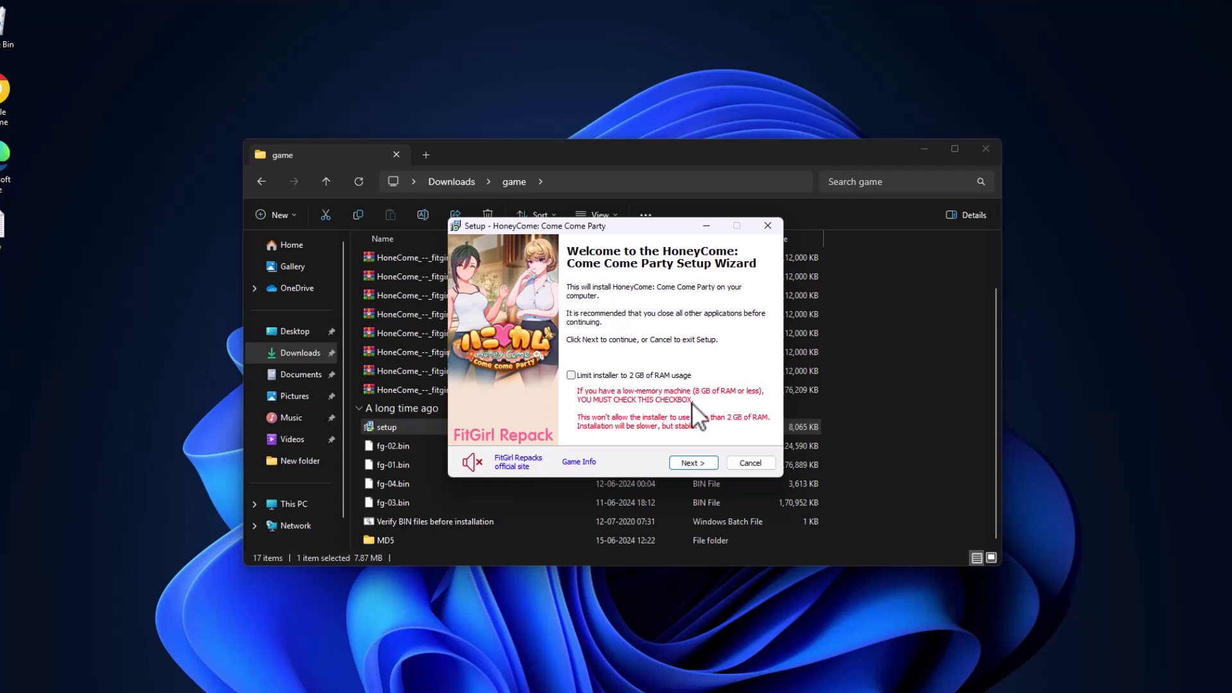
Select the option that limits the installer to 2 GB of RAM and continue past the information page
left_click(598, 377)
left_click(685, 460)
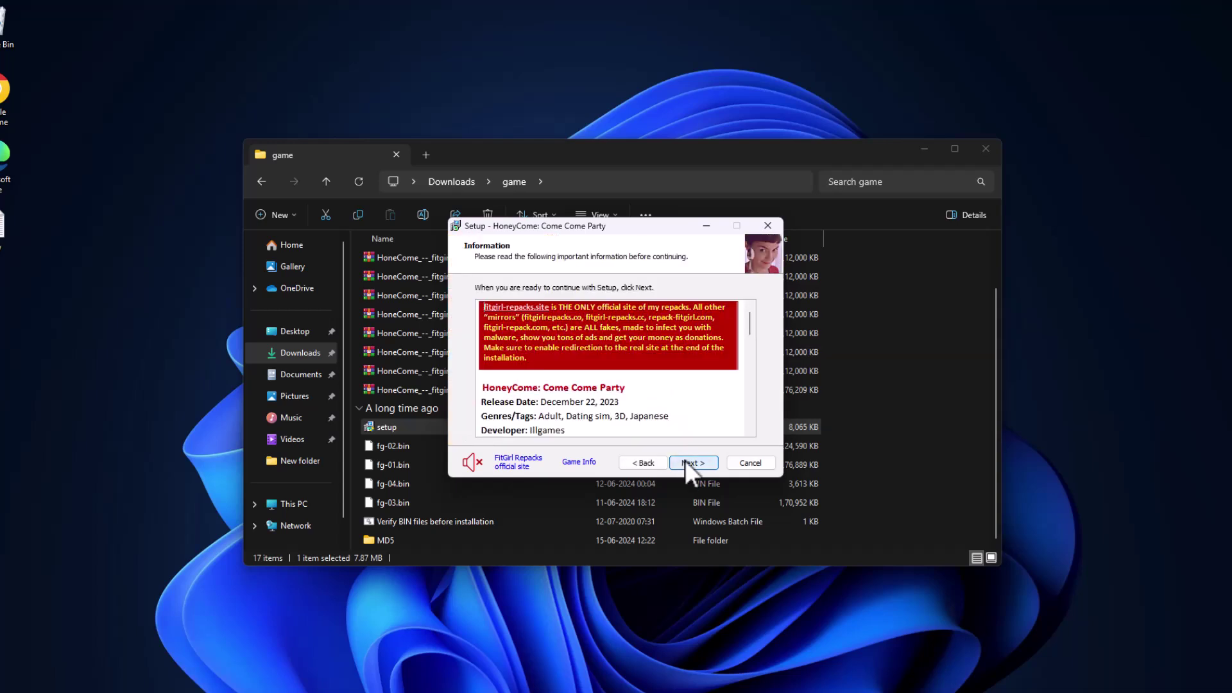
left_click(685, 461)
Choose C:\Games\HoneyCome - Come Come Party as the destination and start the Default Installation with Update DirectX included
left_click(719, 338)
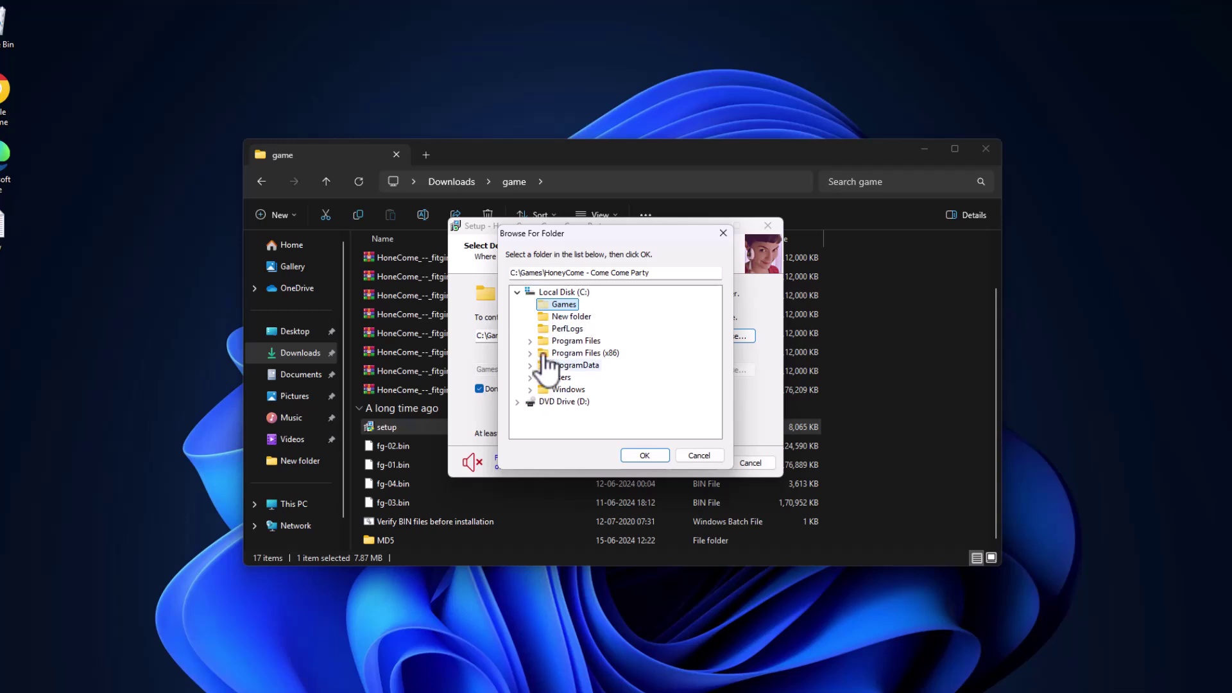
left_click(645, 456)
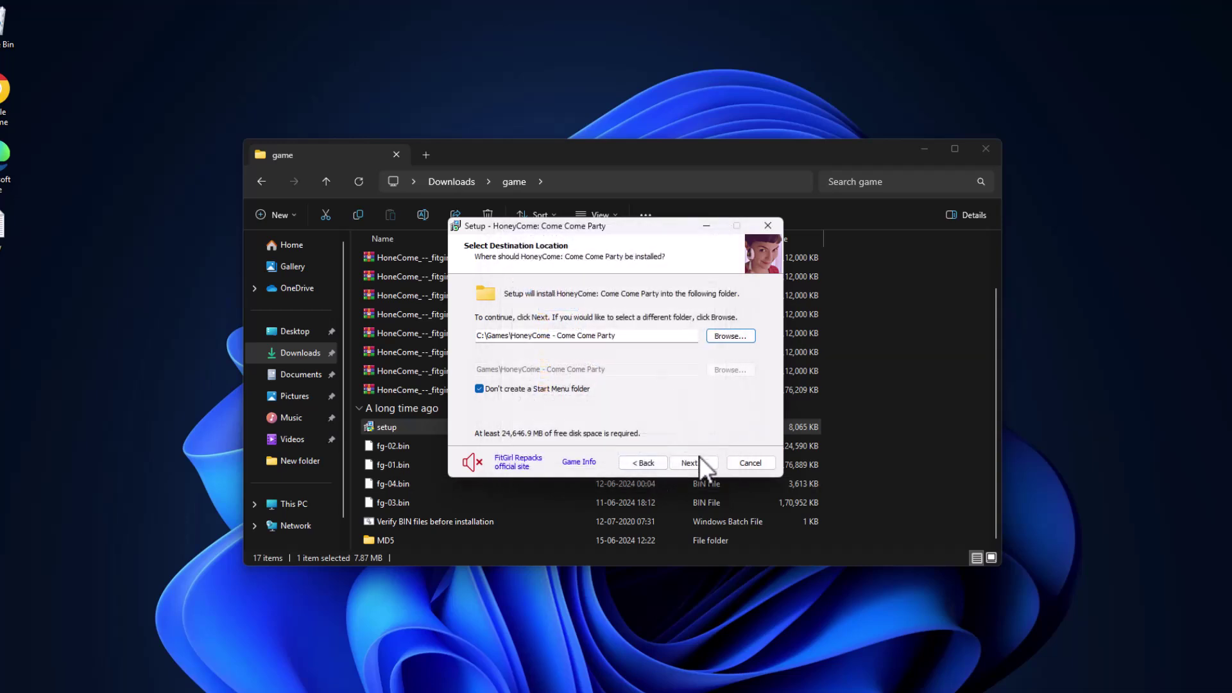
left_click(697, 459)
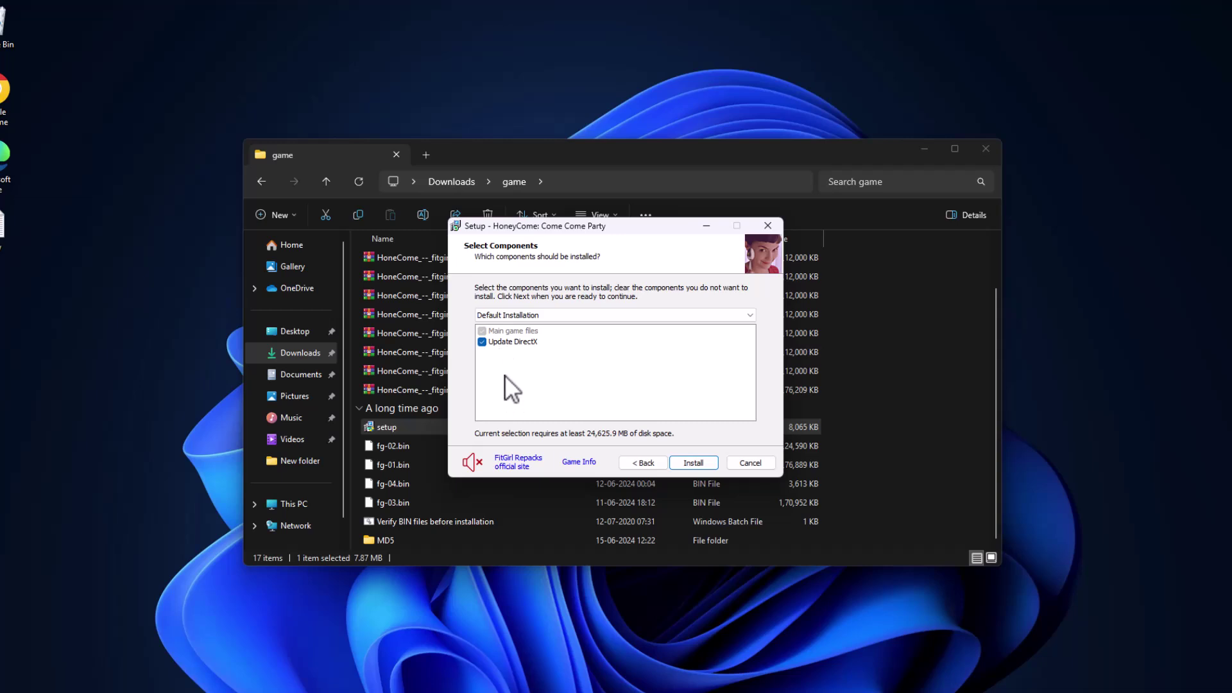
left_click(693, 463)
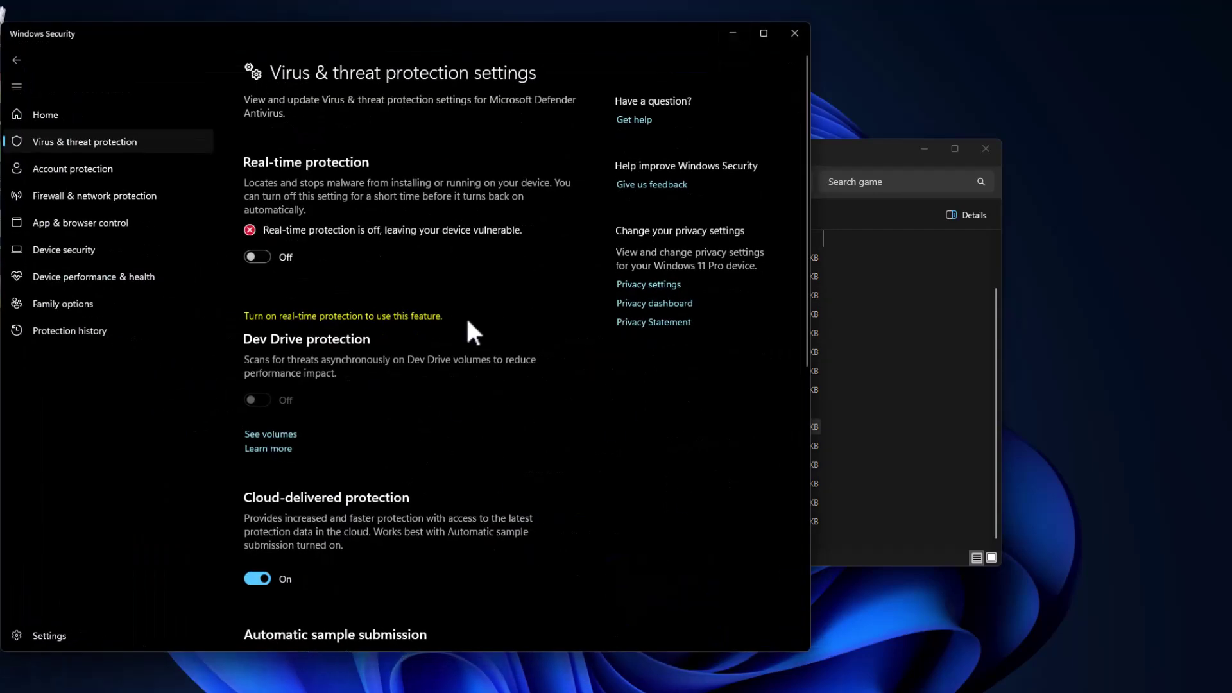
Open the Microsoft Defender Antivirus exclusions list from the virus and threat protection settings, approving the permission request
scroll(472, 328, "down", 5)
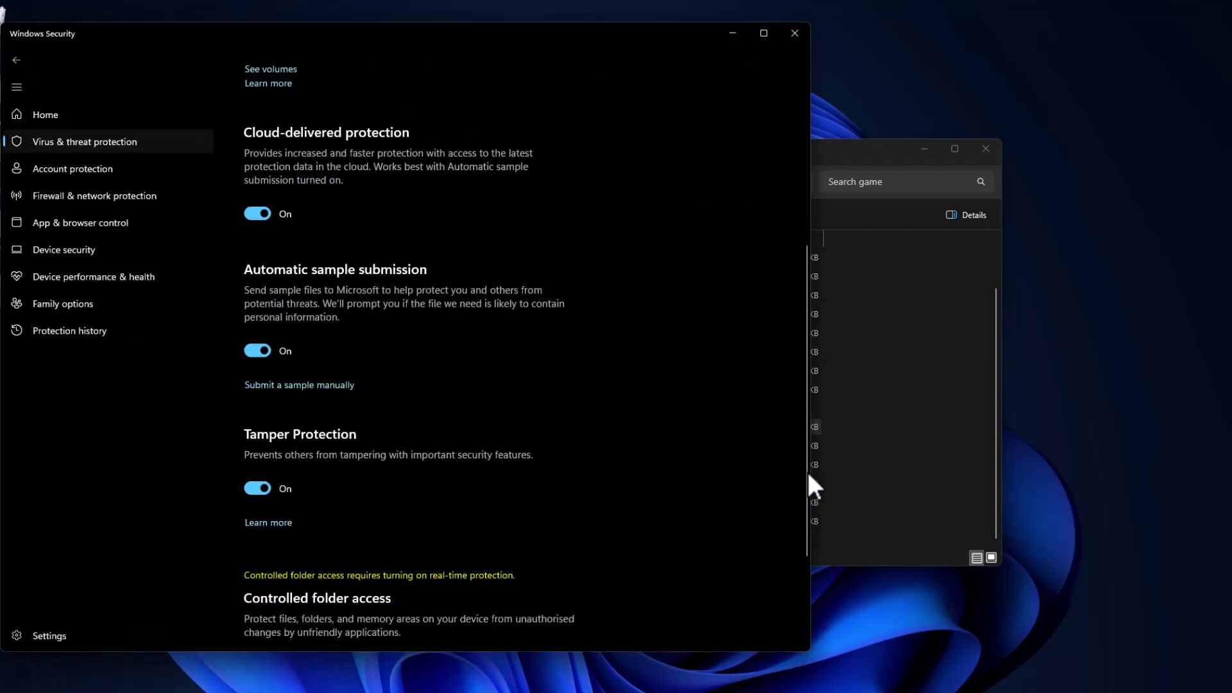
scroll(739, 513, "down", 3)
left_click(309, 612)
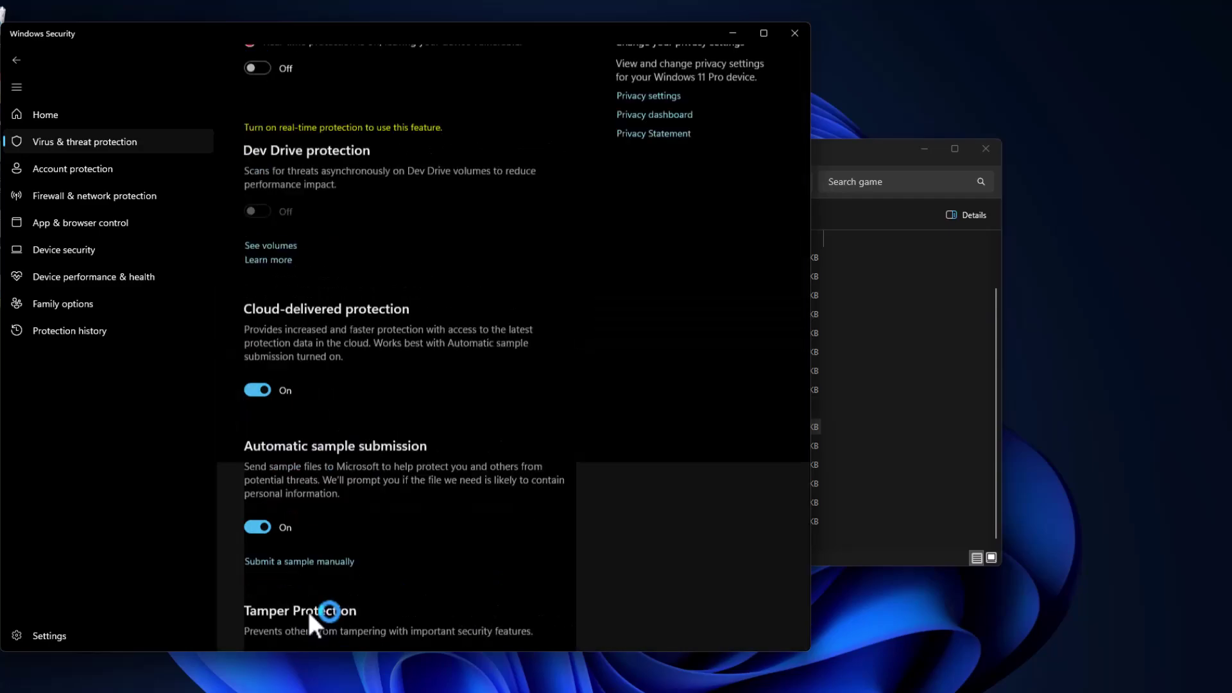
left_click(529, 463)
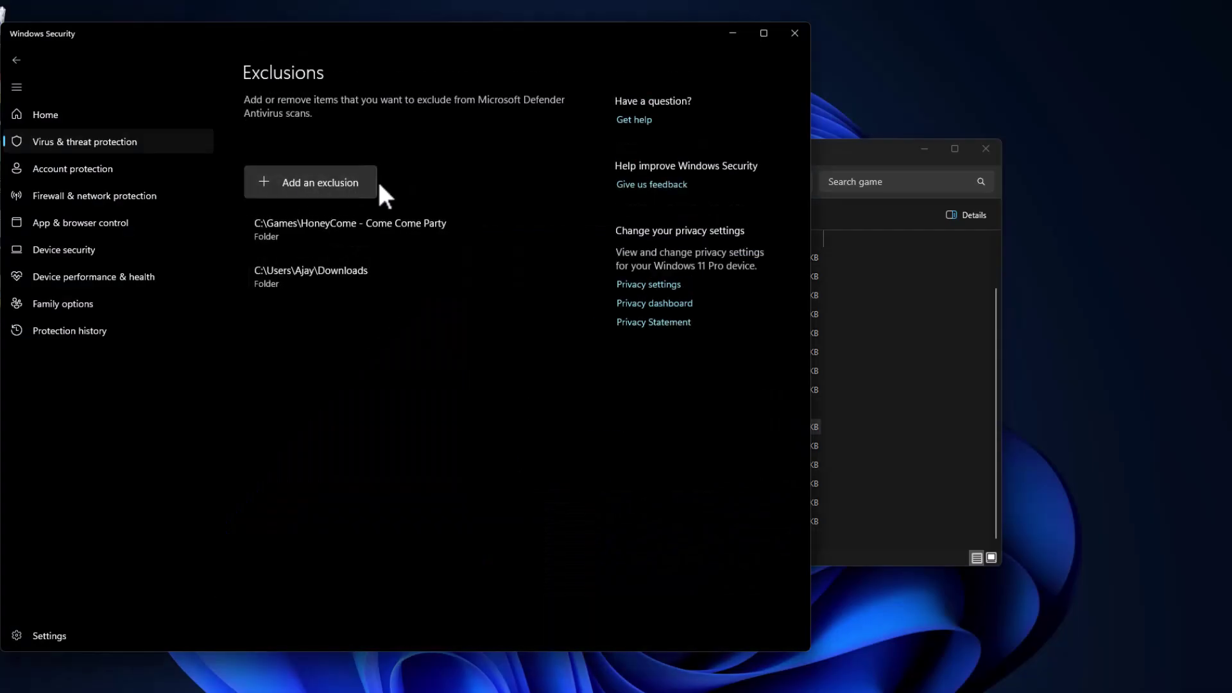
Add the folder C:\Games\HoneyCome - Come Come Party as a Defender exclusion and expand its entry in the list
left_click(324, 181)
left_click(319, 234)
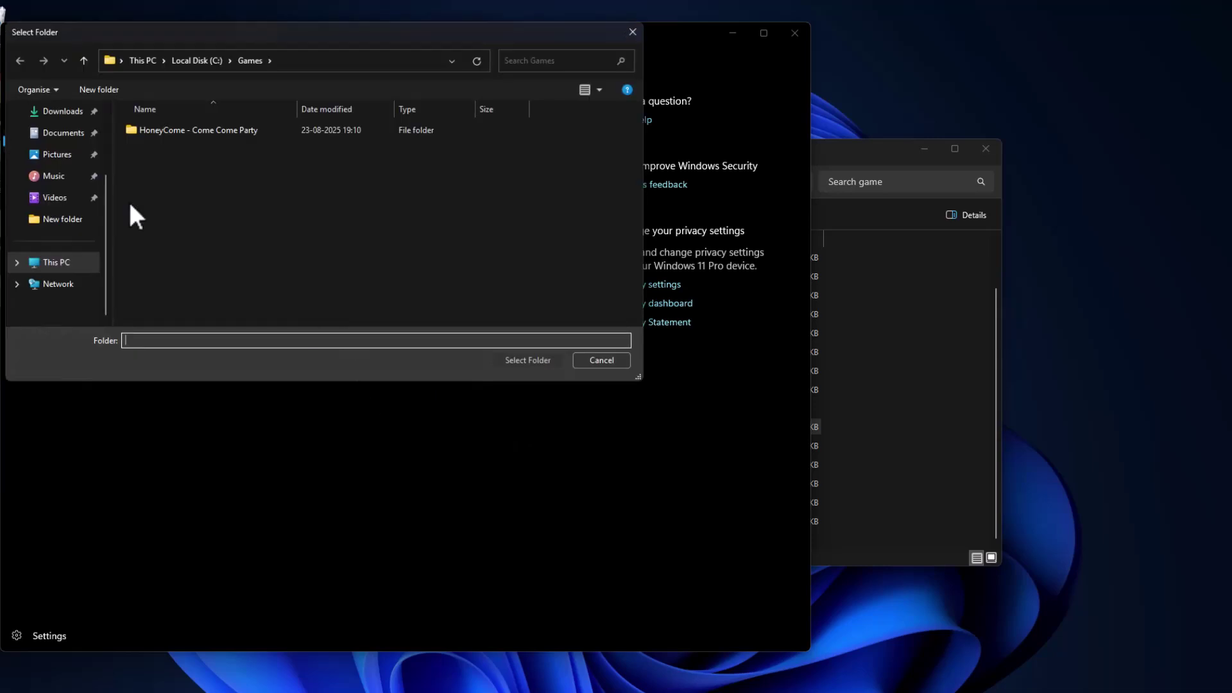
left_click_drag(107, 203, 115, 168)
scroll(97, 236, "down", 1)
left_click(50, 263)
double_click(194, 151)
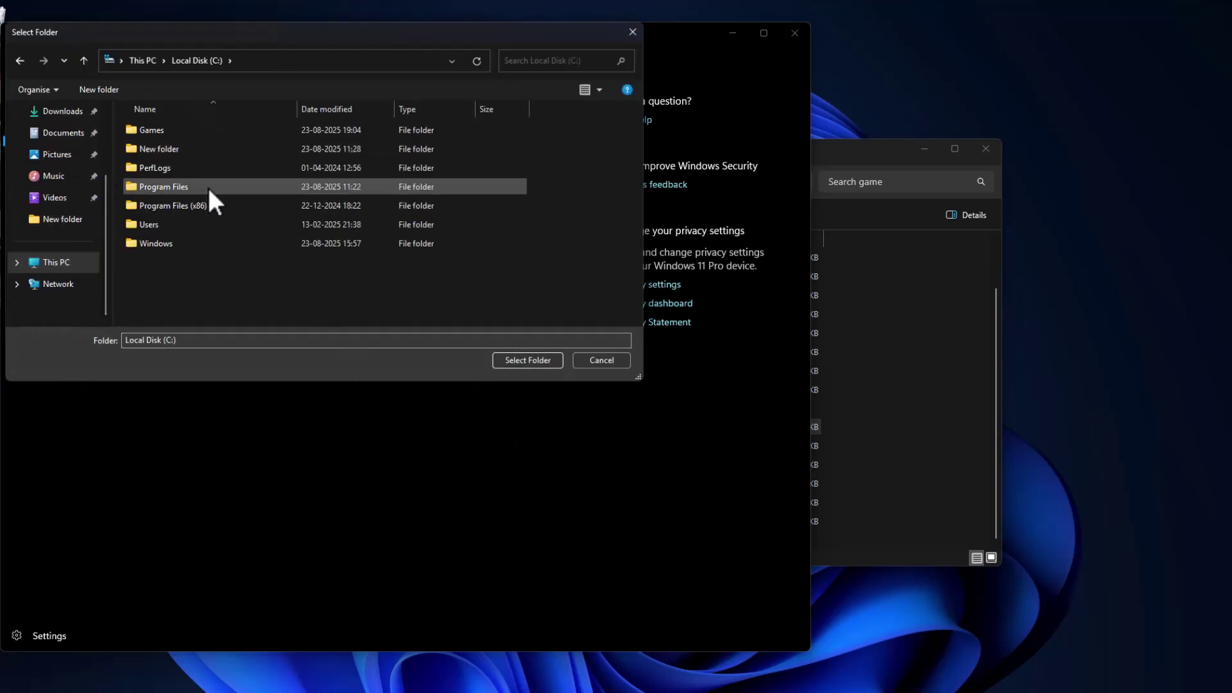
double_click(160, 129)
left_click(162, 130)
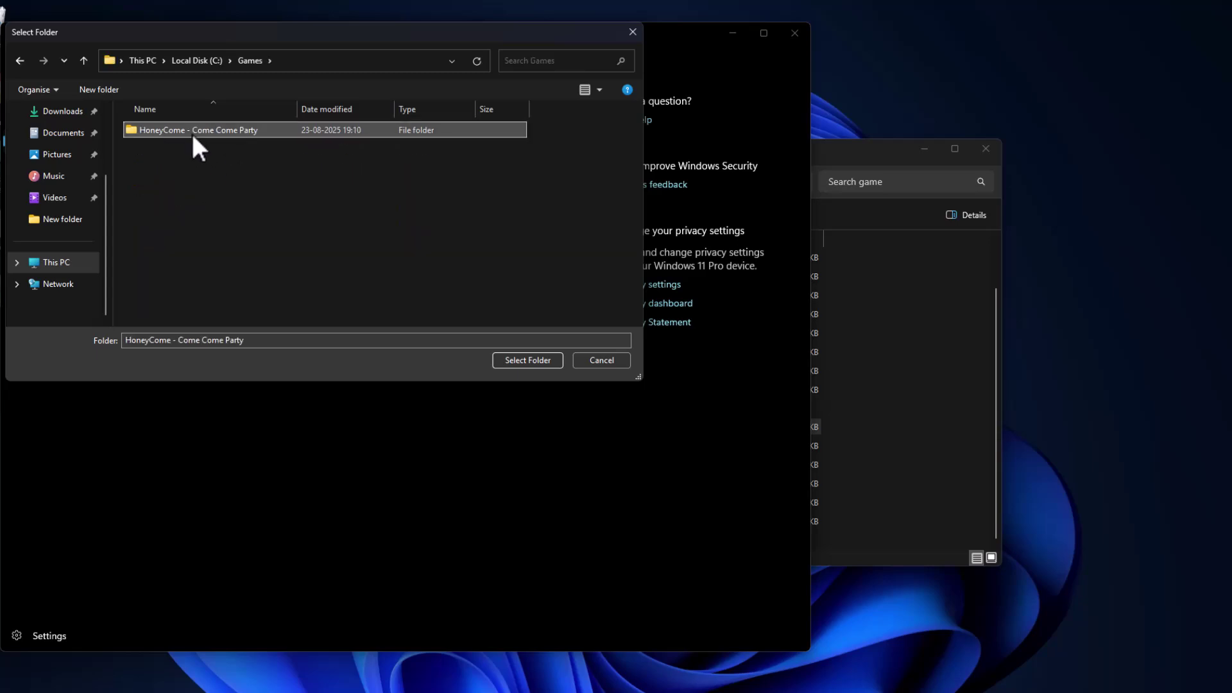
left_click(527, 360)
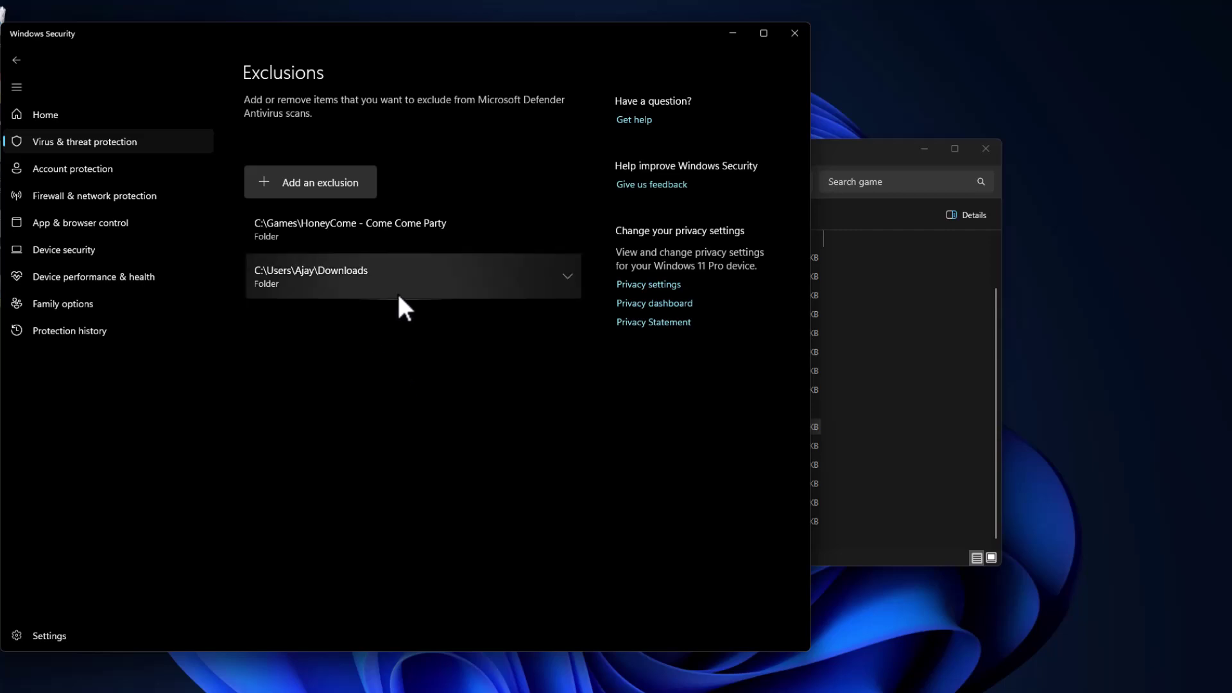
left_click(424, 231)
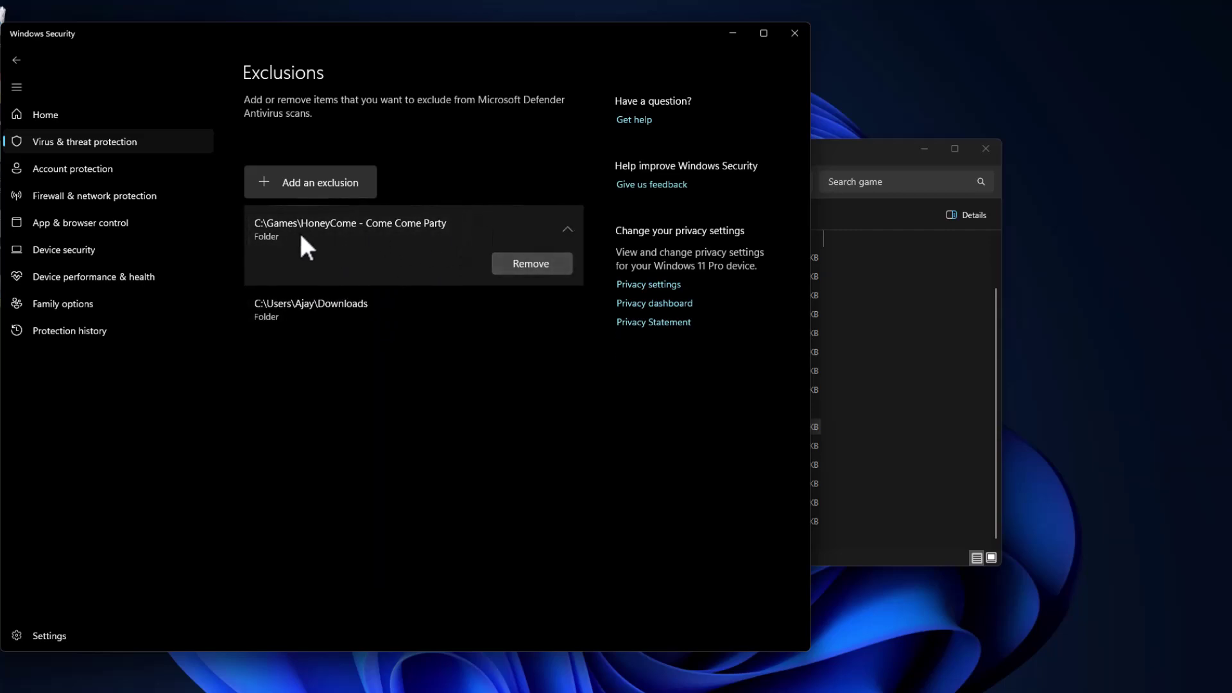
Add the user's Downloads folder as a folder exclusion for Microsoft Defender scans
left_click(308, 183)
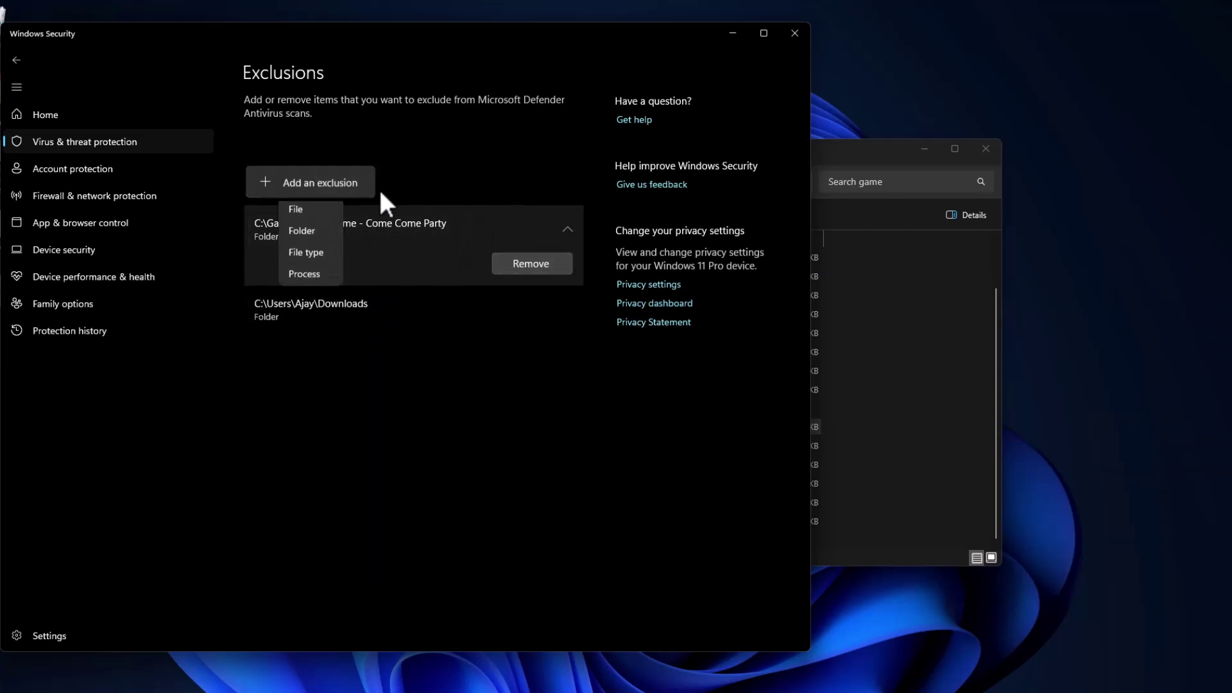
left_click(324, 232)
scroll(109, 212, "up", 3)
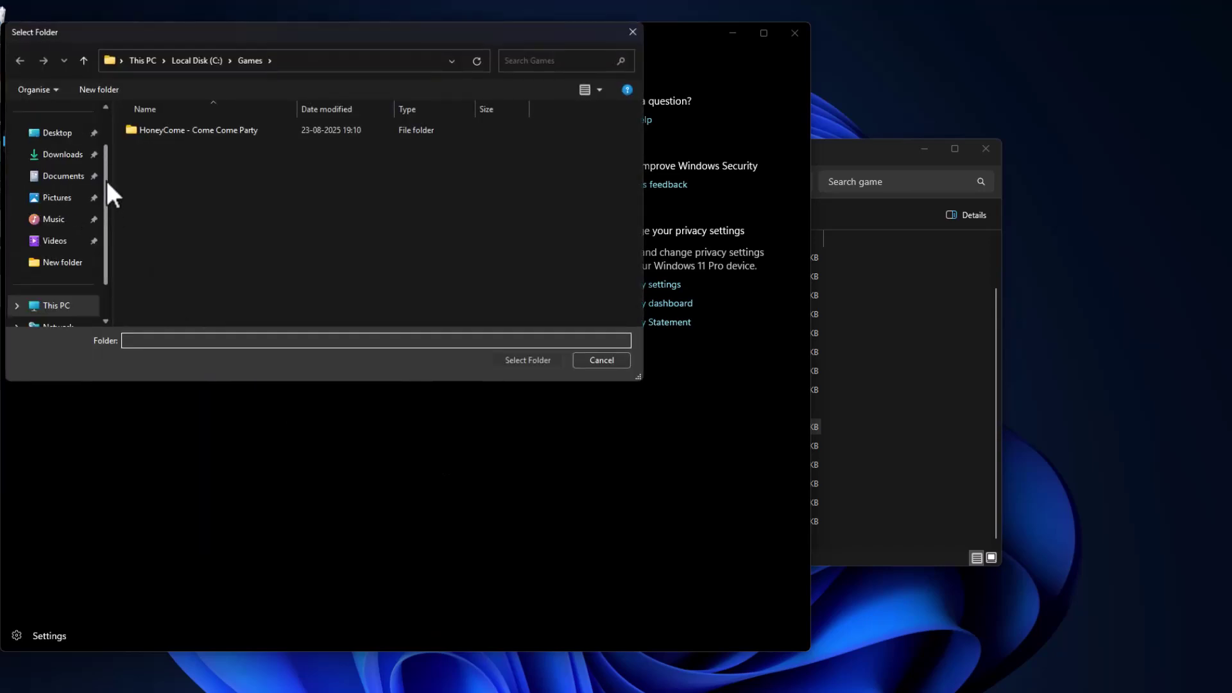
left_click(62, 207)
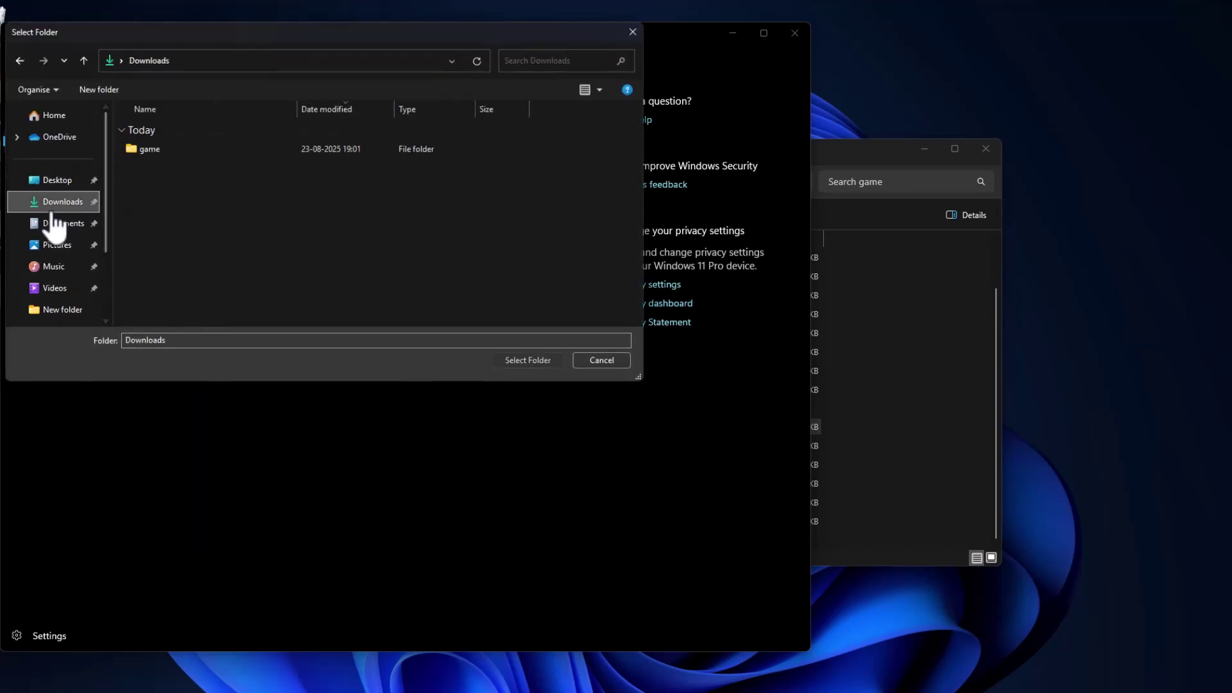
left_click(537, 360)
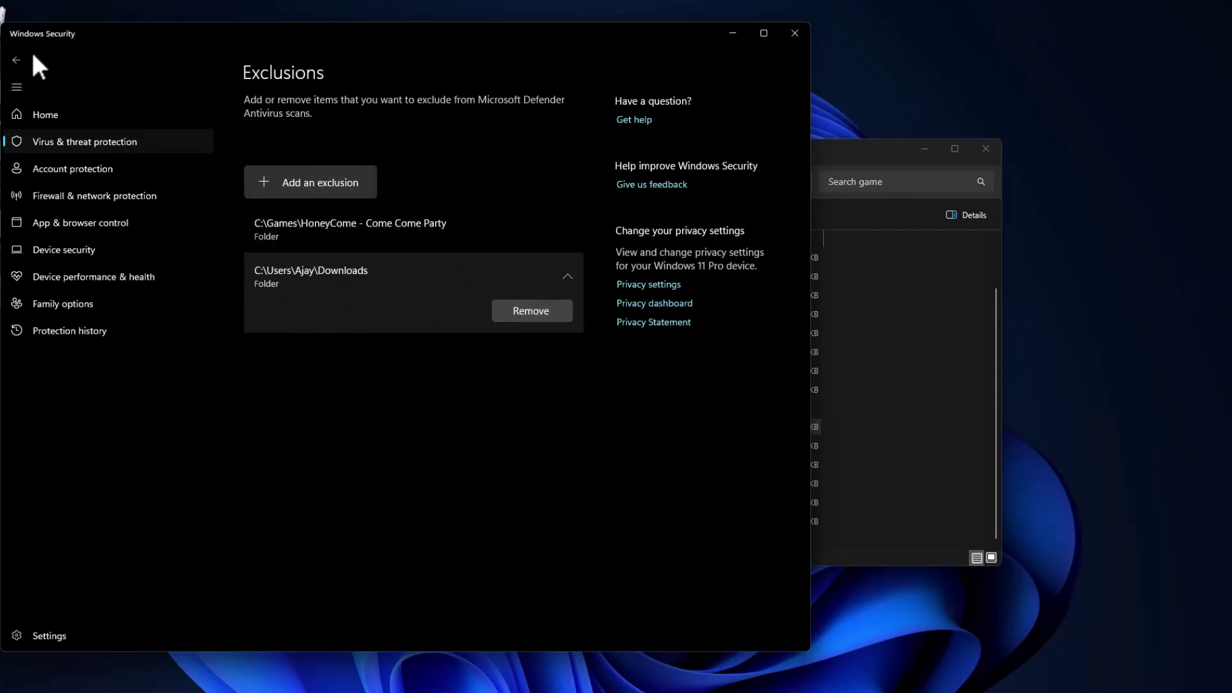
Return to the virus and threat protection settings, turn real-time protection on with the permission request approved, and close the security window
left_click(18, 59)
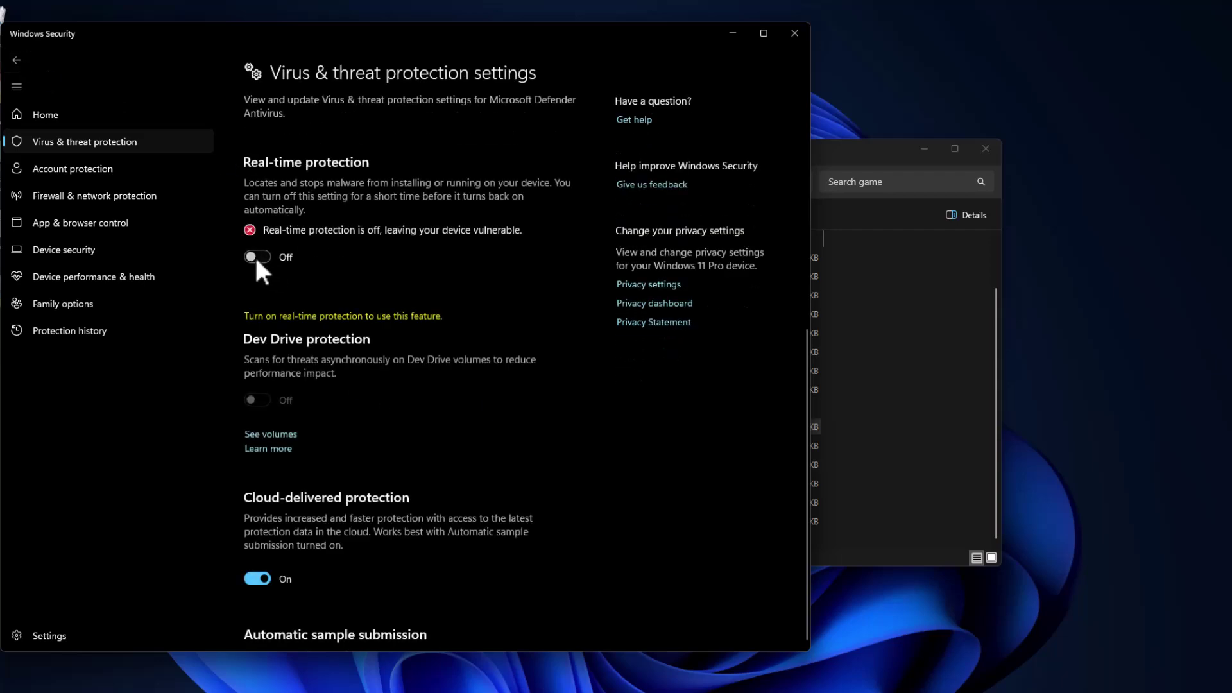
left_click(257, 256)
key("alt+y")
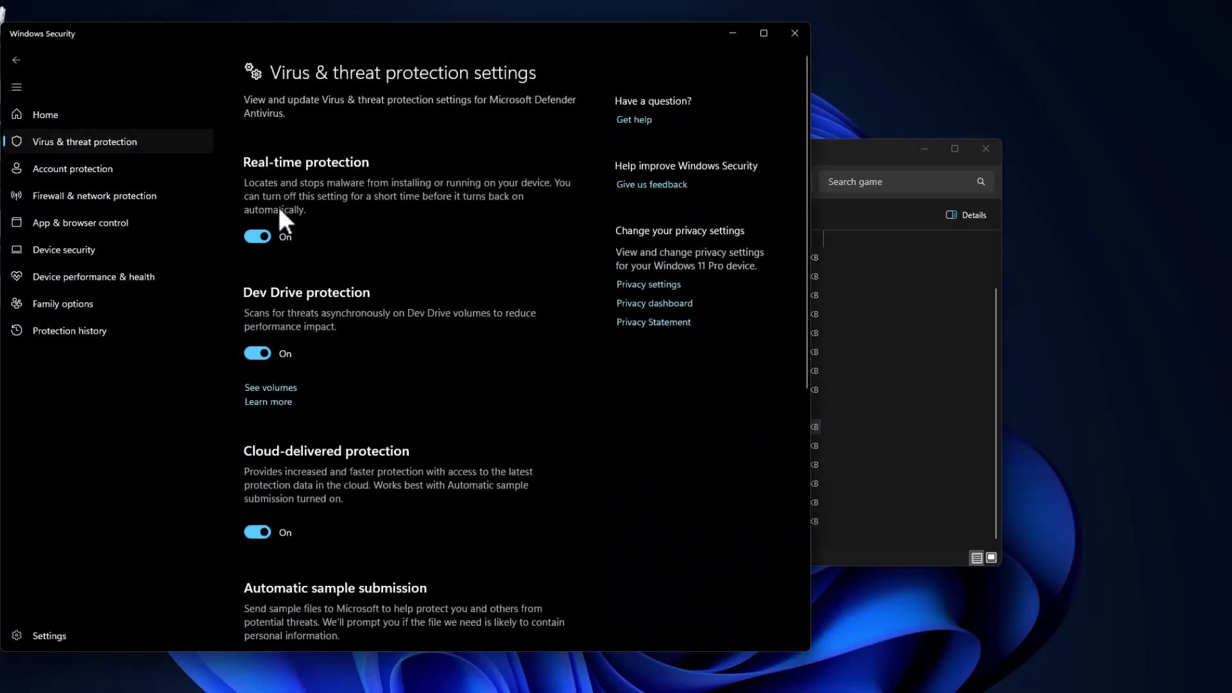
left_click(794, 32)
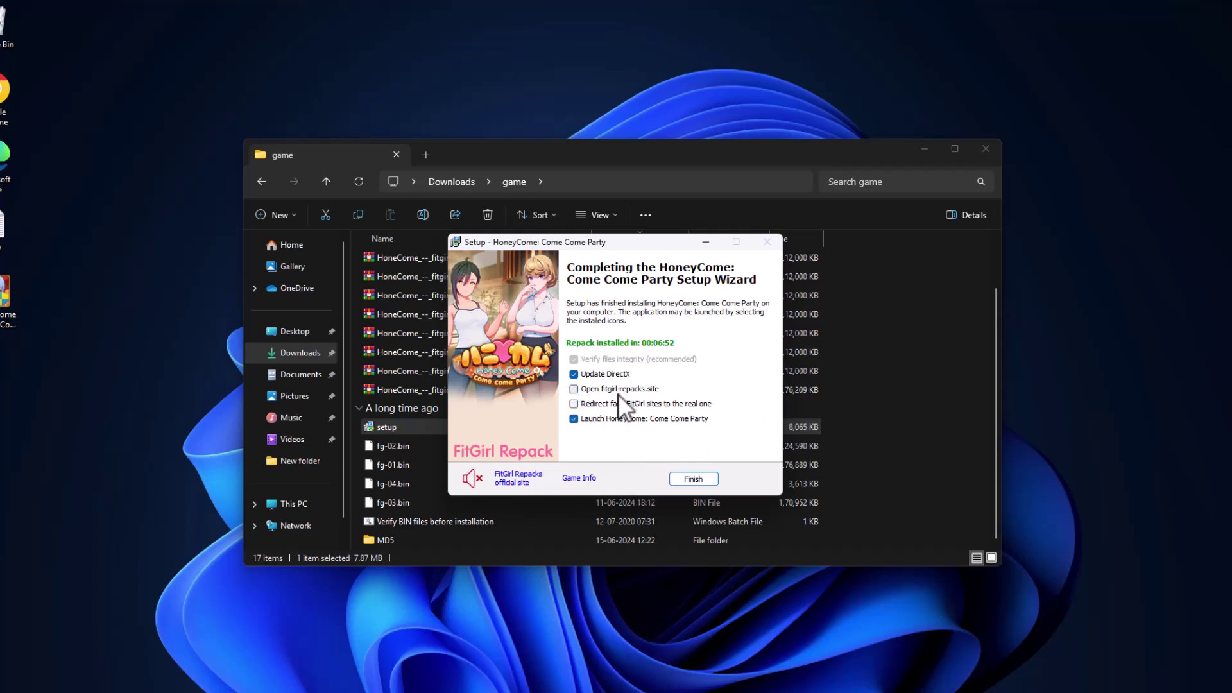
Finish the HoneyCome setup wizard, dismissing the file verification window, and accept the DirectX license agreement to start installing its runtime components
left_click(694, 478)
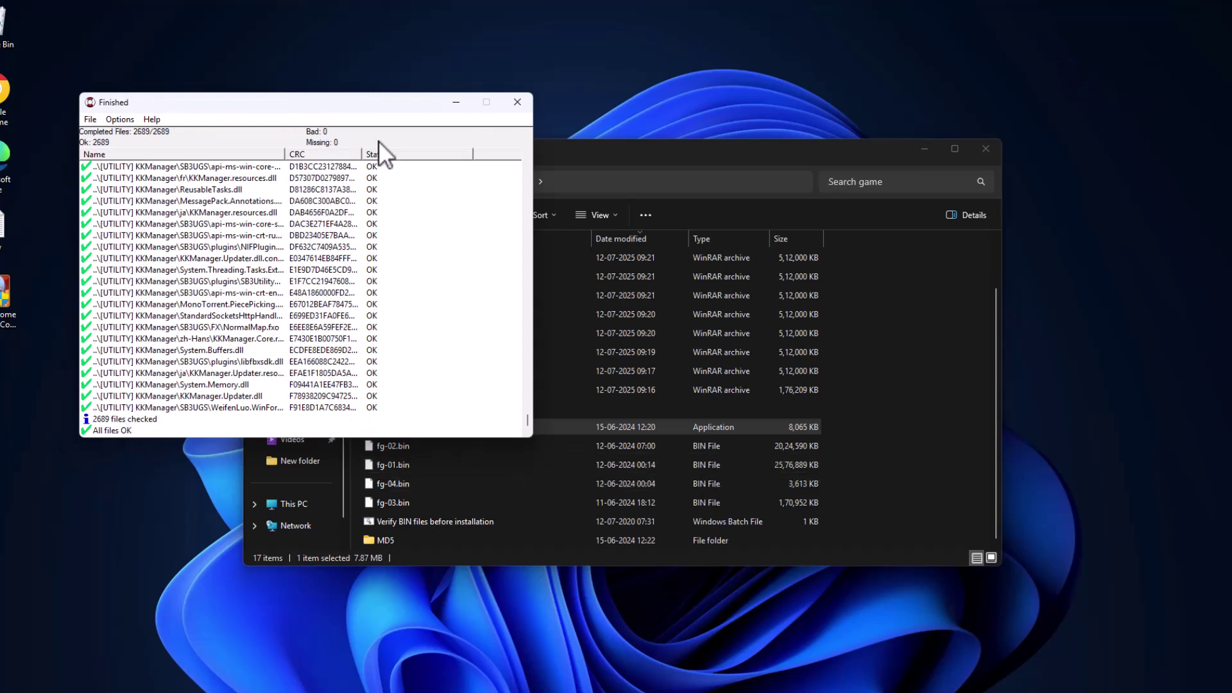
left_click(518, 108)
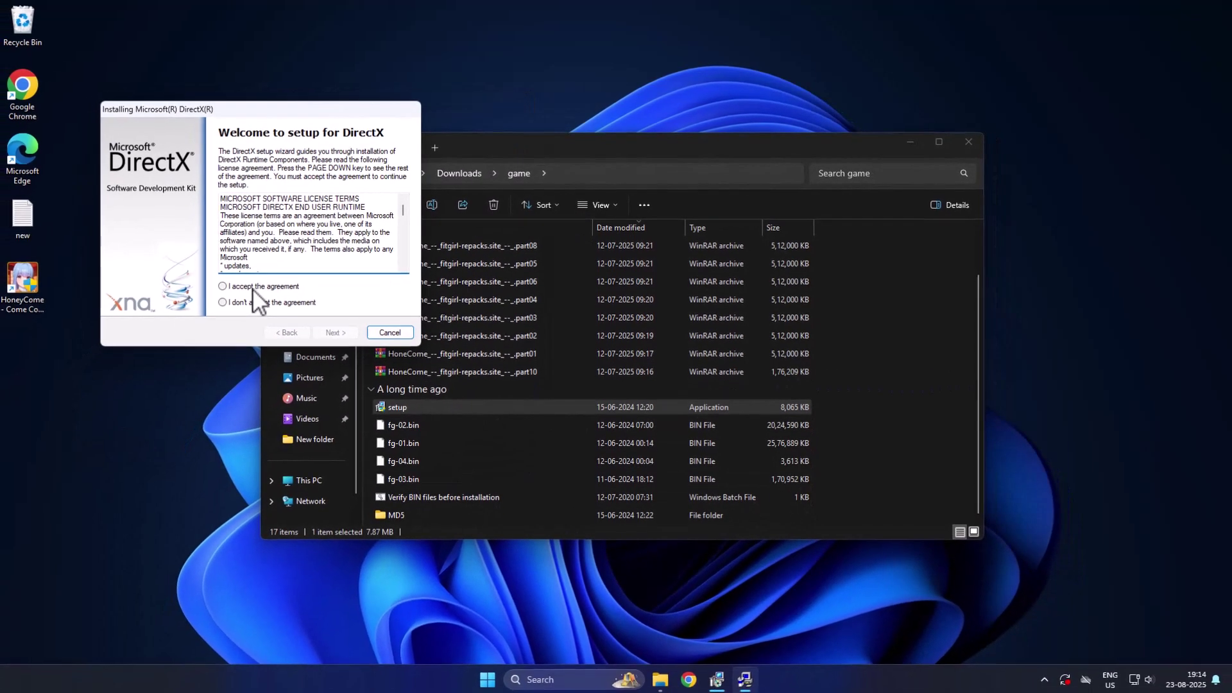
left_click(253, 288)
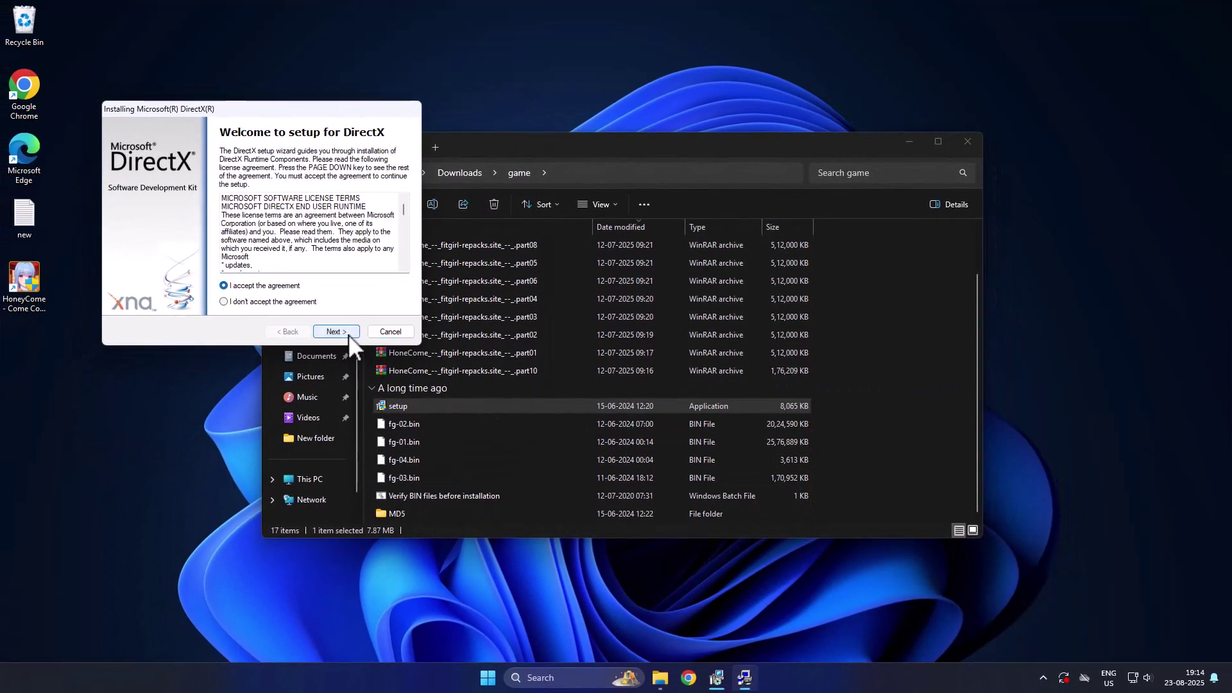
left_click(335, 331)
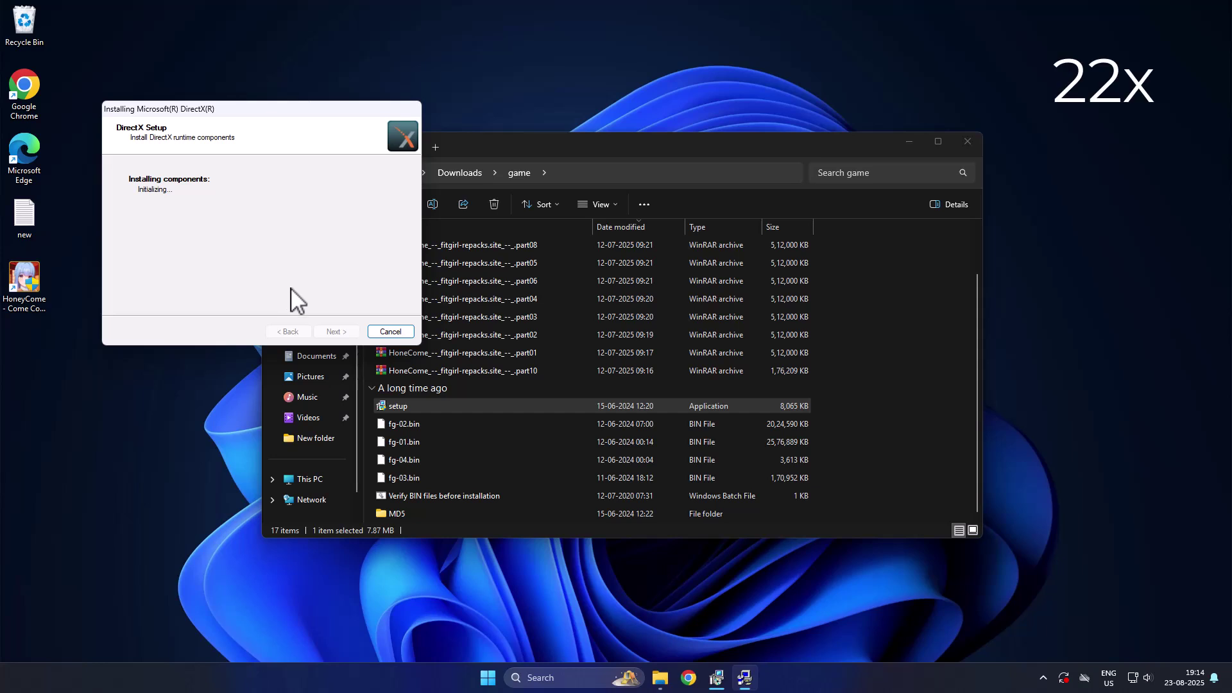